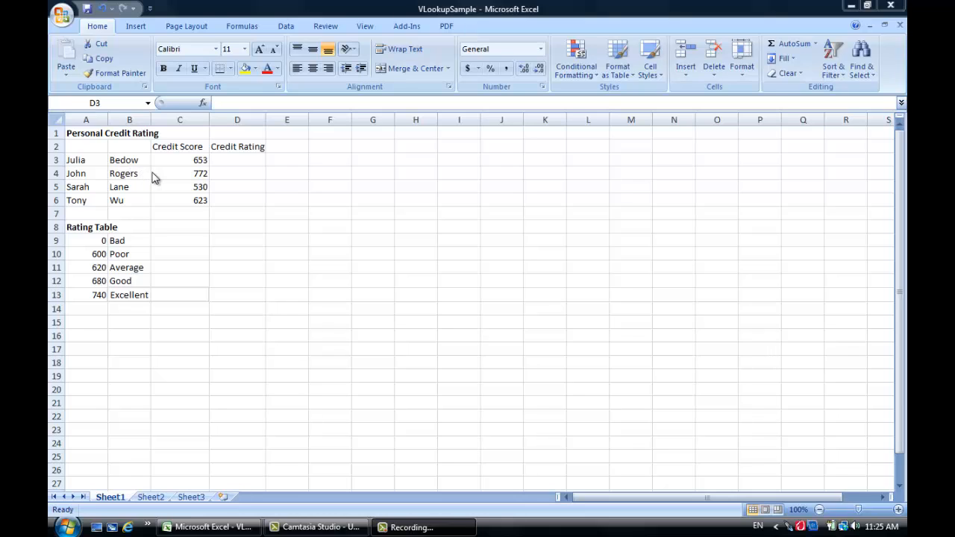
# Examine the score thresholds and matching rating labels in the Rating Table, A9:B13
pyautogui.click(99, 225)
pyautogui.click(97, 242)
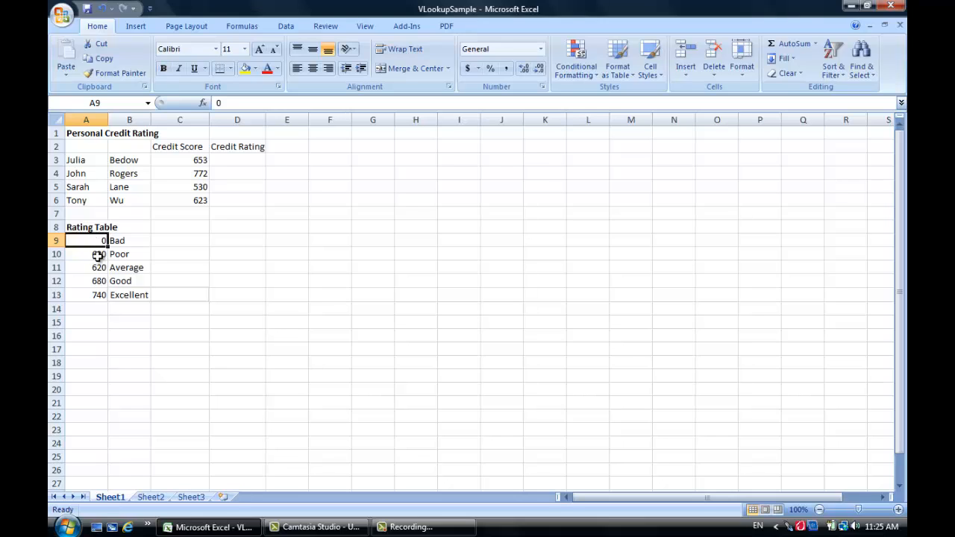
pyautogui.click(97, 254)
pyautogui.click(99, 267)
pyautogui.click(100, 280)
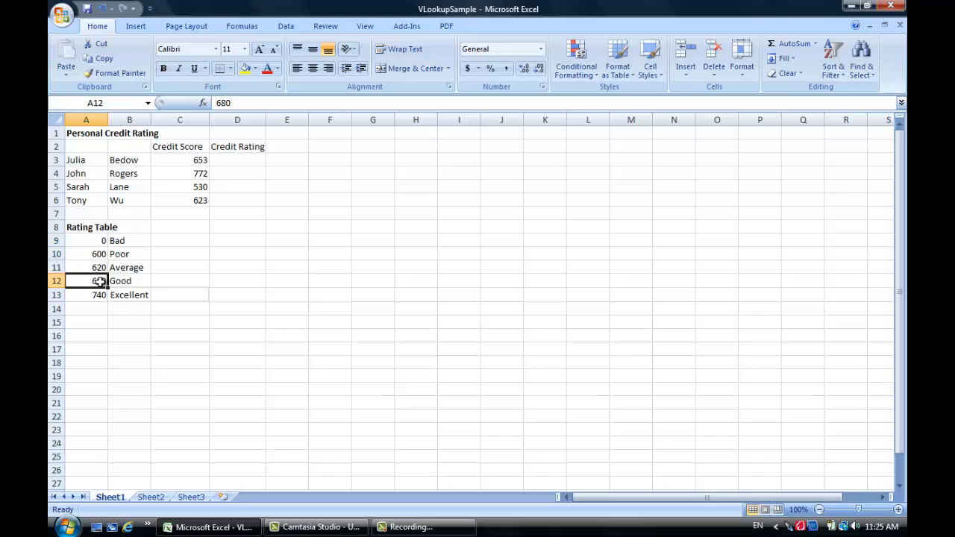
pyautogui.click(98, 295)
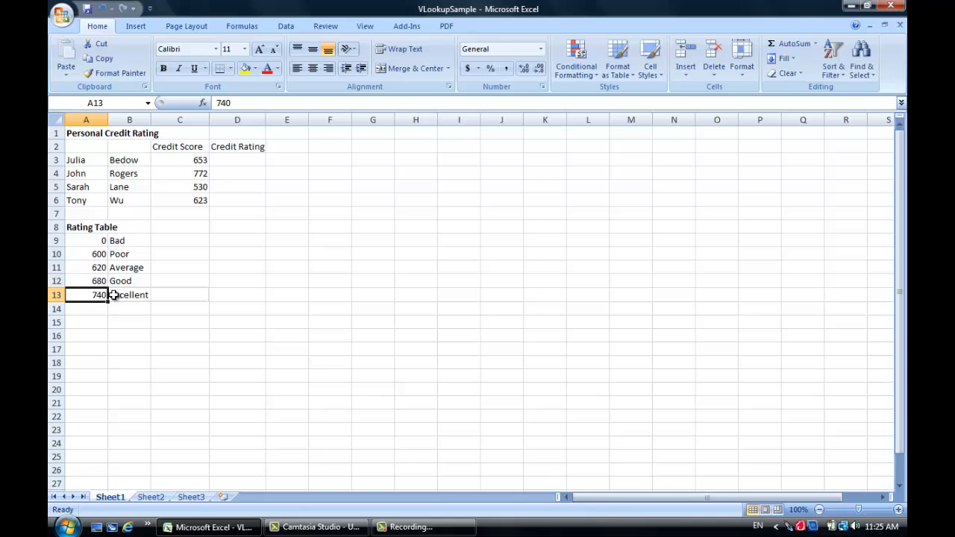
pyautogui.click(132, 251)
pyautogui.click(128, 237)
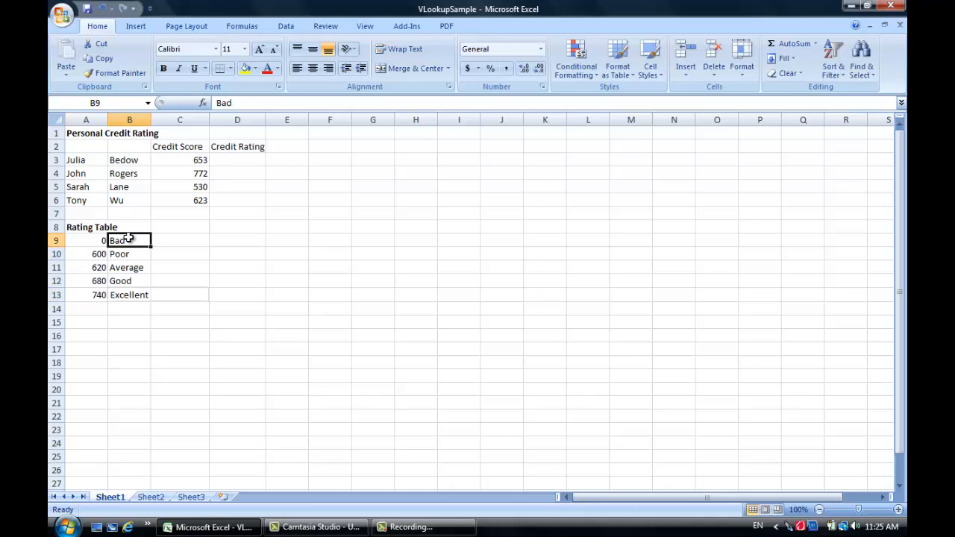
pyautogui.click(91, 243)
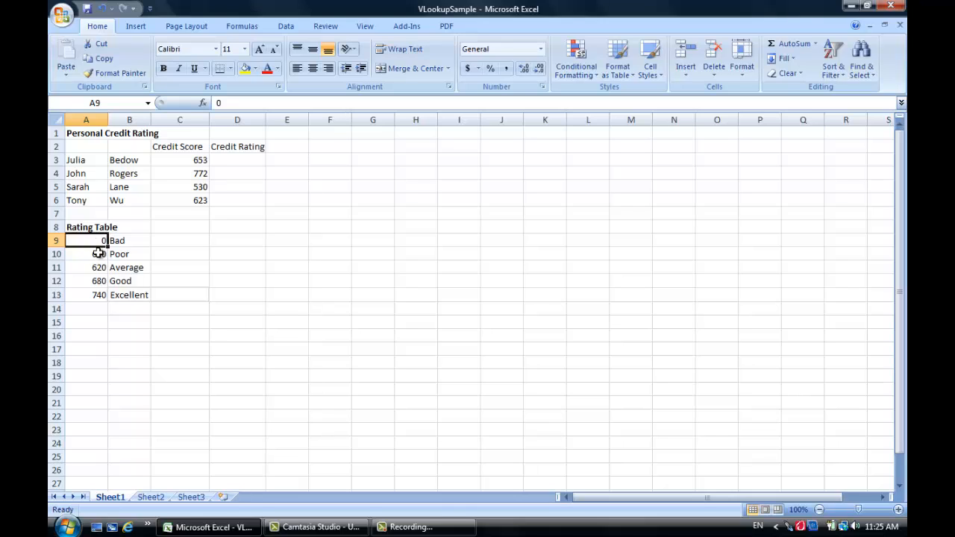
pyautogui.click(98, 254)
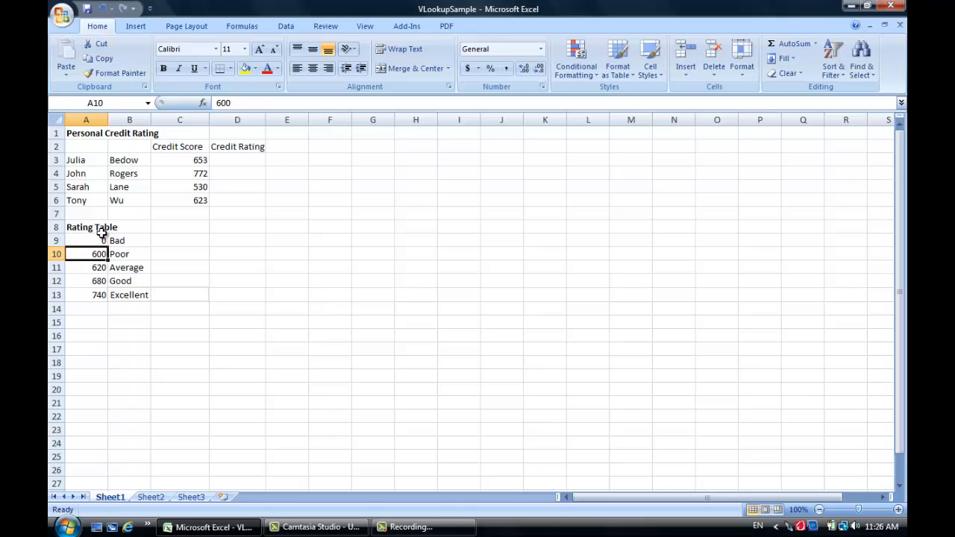
pyautogui.click(102, 230)
pyautogui.click(100, 240)
pyautogui.click(116, 241)
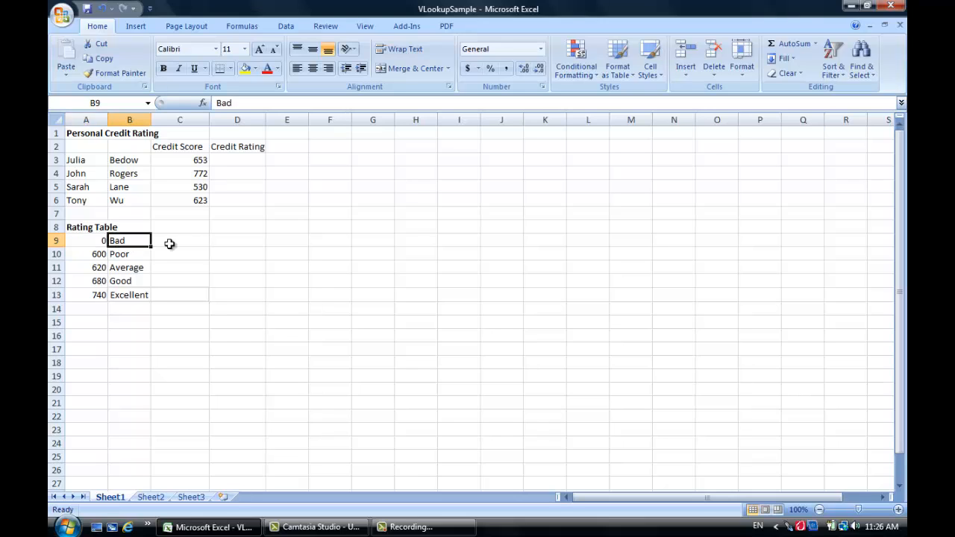
# Enter the formula =VLOOKUP(C3,A9:B13,2) in cell D3 to look up the first person's credit rating
pyautogui.click(240, 158)
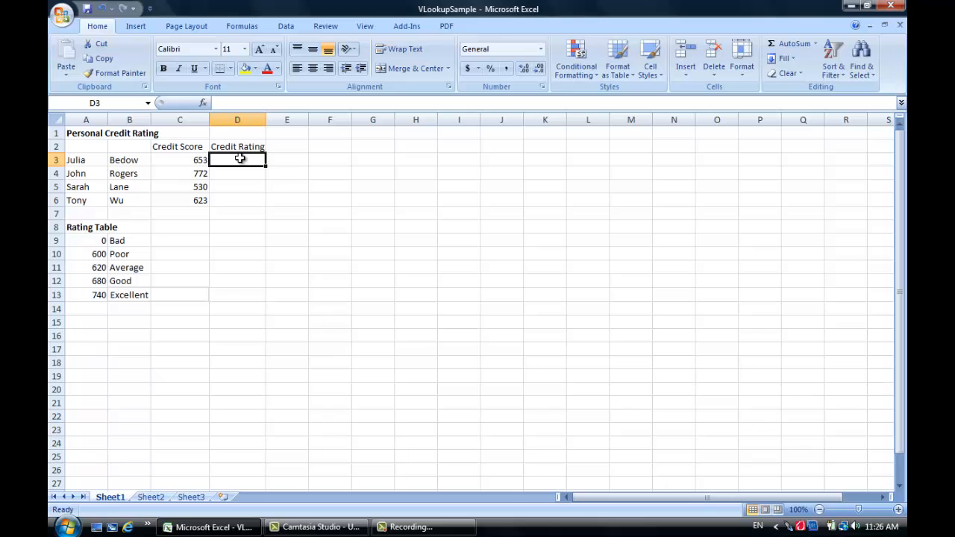
pyautogui.write('=')
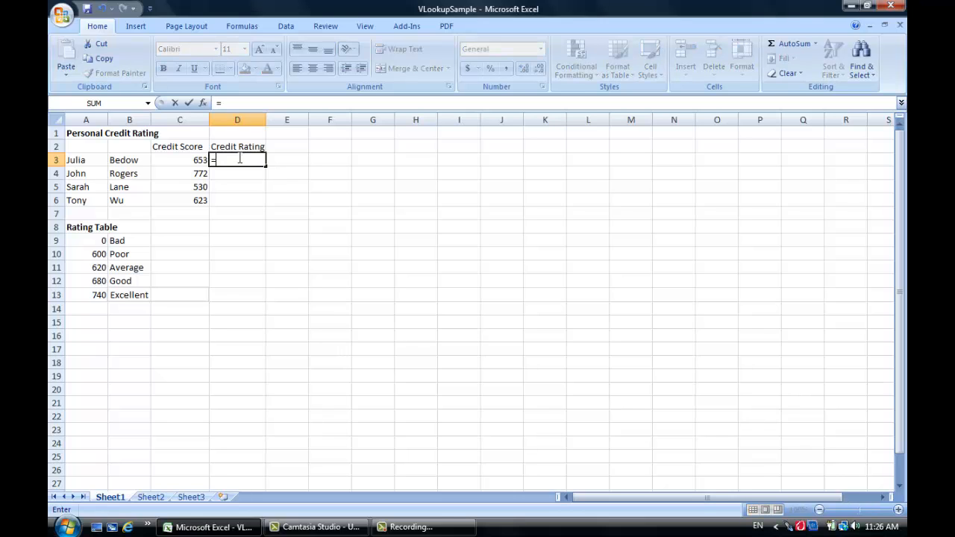
pyautogui.write('vl')
pyautogui.press('BackSpace')
pyautogui.write('vll')
pyautogui.press('BackSpace')
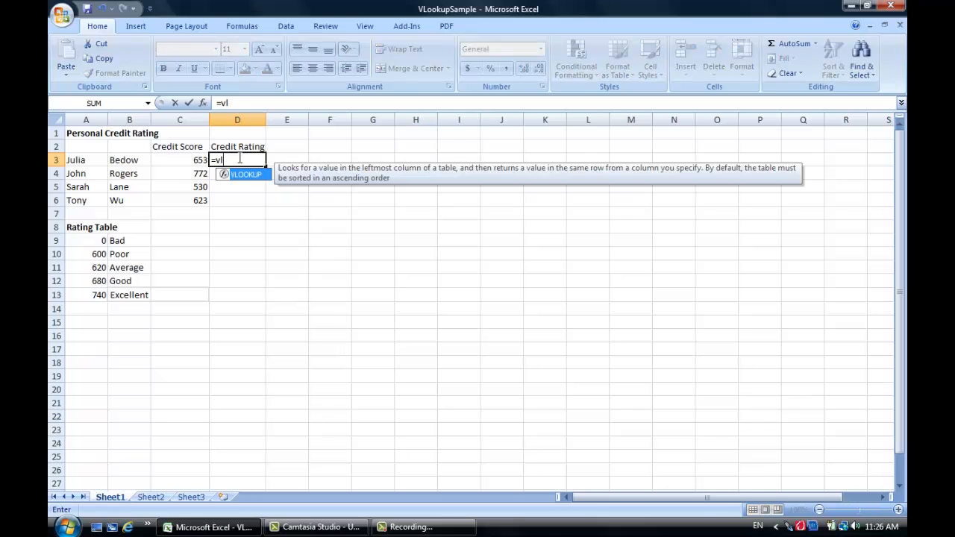
pyautogui.write('ookup(')
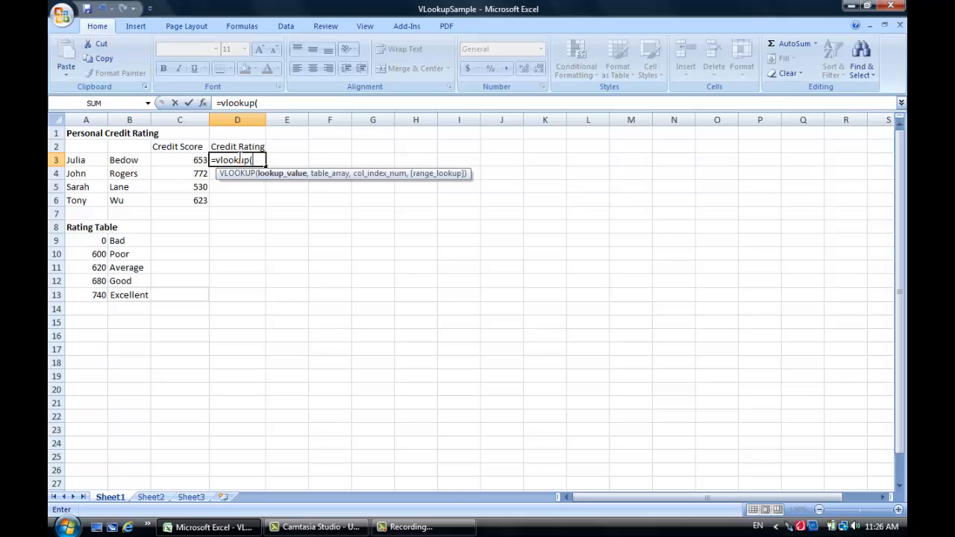
pyautogui.click(165, 159)
pyautogui.write(',')
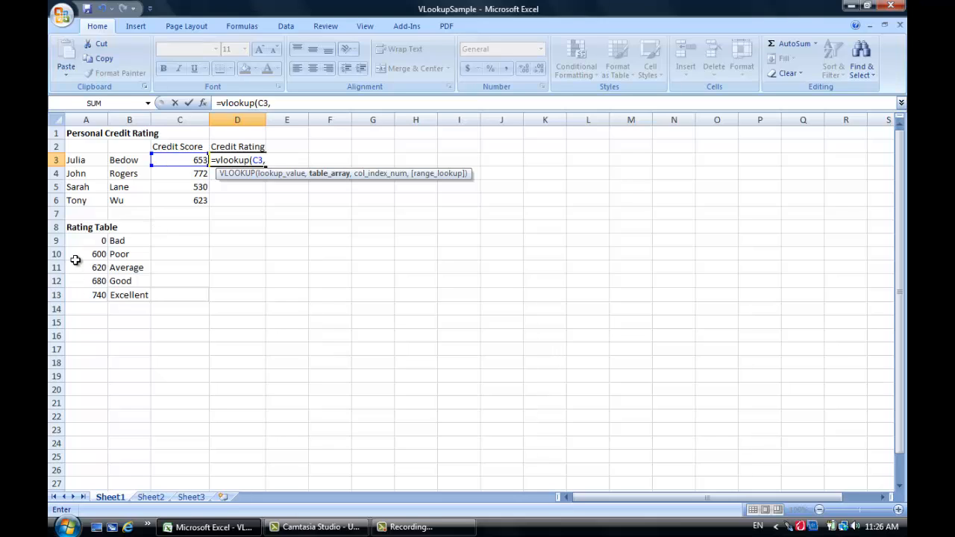
pyautogui.moveTo(72, 240); pyautogui.dragTo(156, 296)
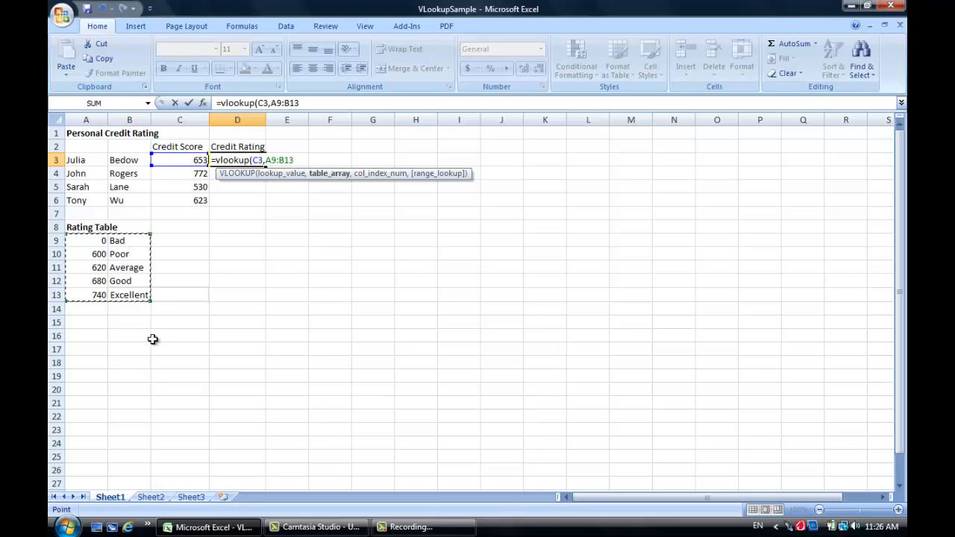
pyautogui.write(',2')
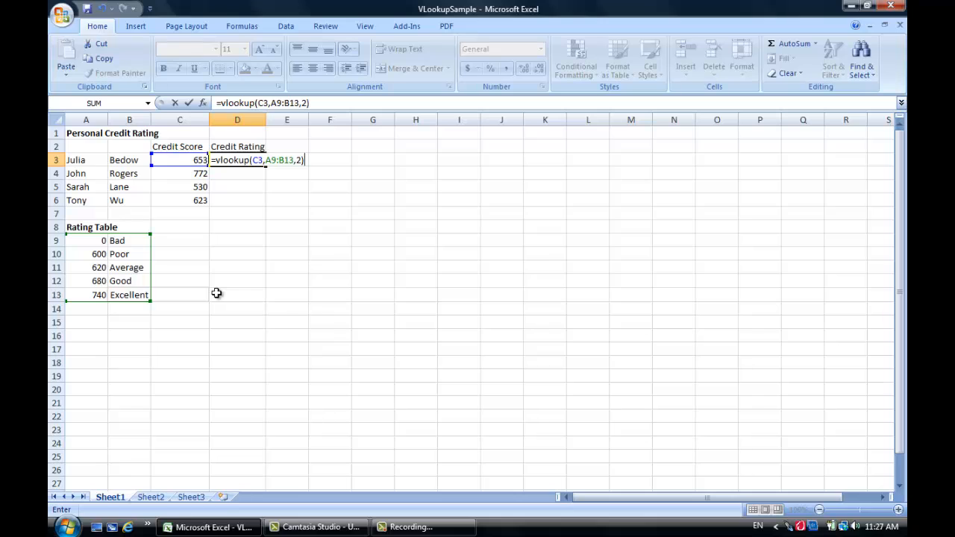
pyautogui.press('Return')
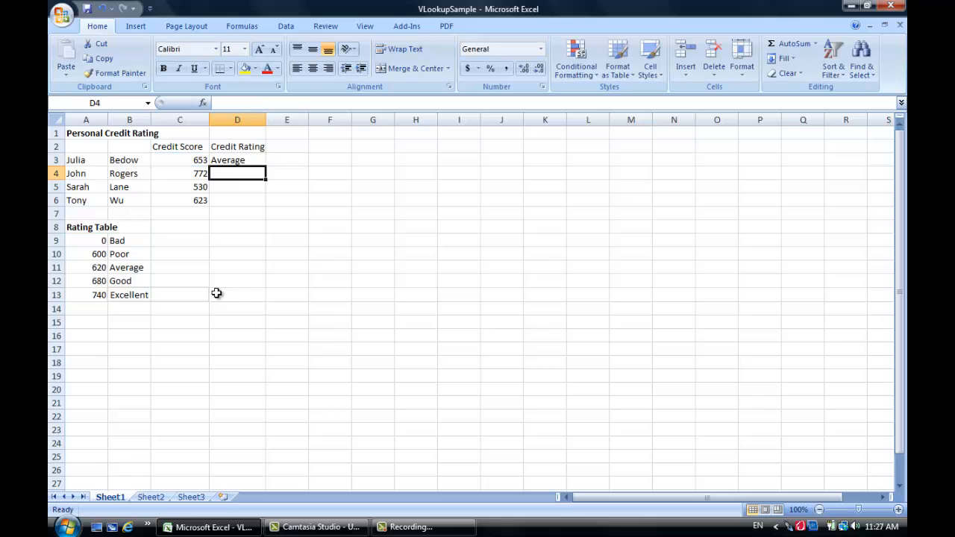
# Copy the VLOOKUP formula from D3 into cells D4, D5 and D6
pyautogui.click(237, 160)
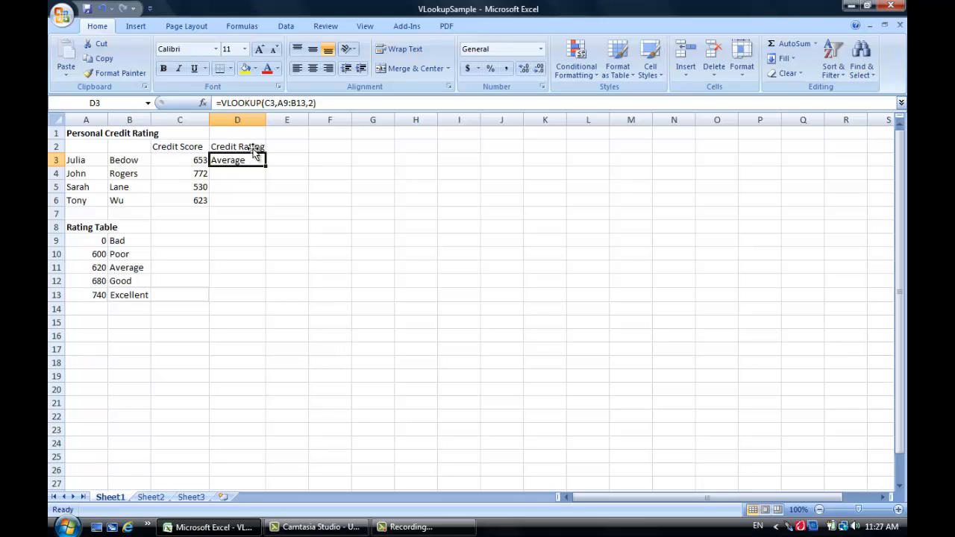
pyautogui.click(172, 160)
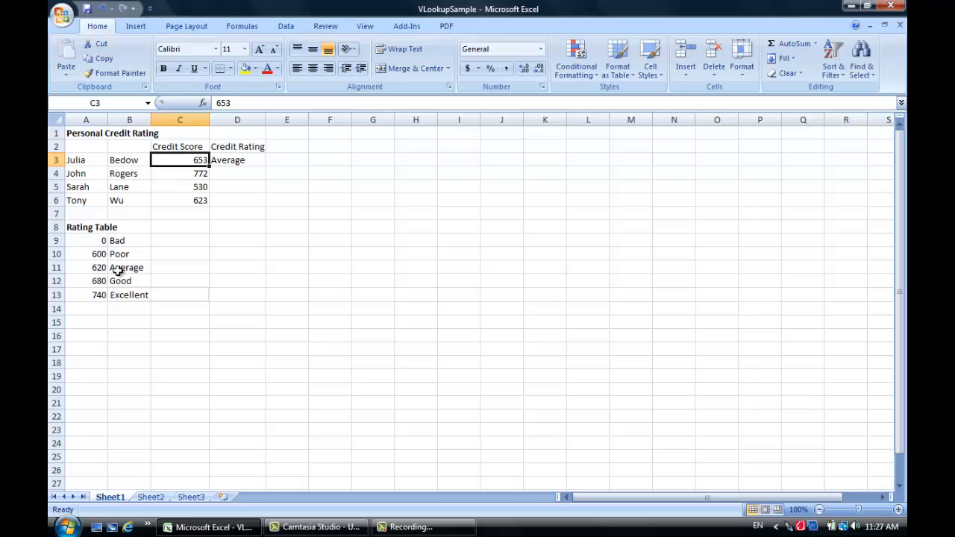
pyautogui.click(253, 163)
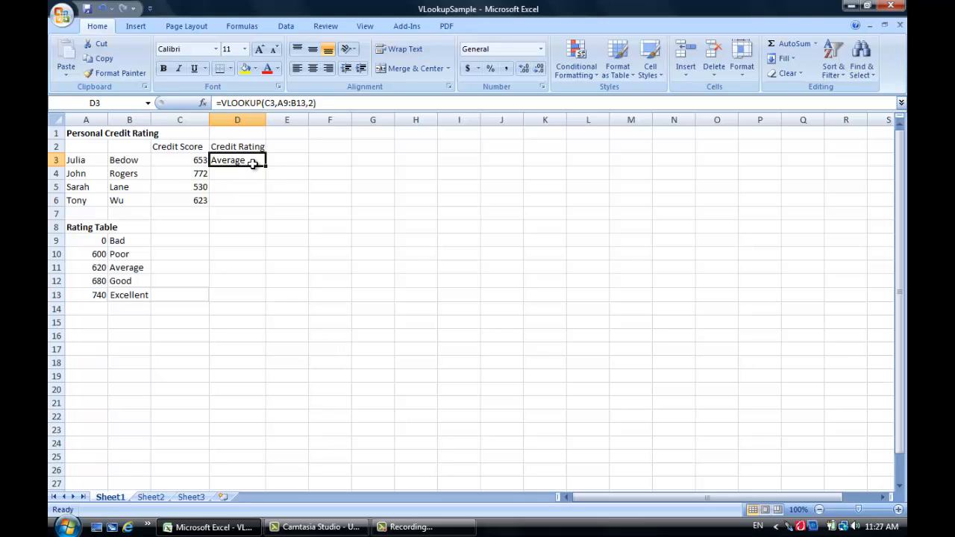
pyautogui.hotkey('ctrl', 'c')
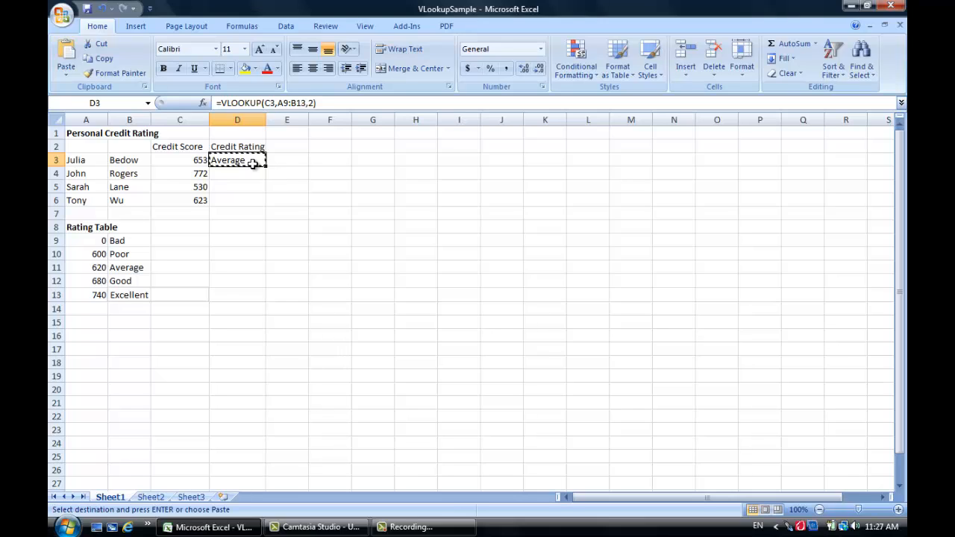
pyautogui.click(249, 175)
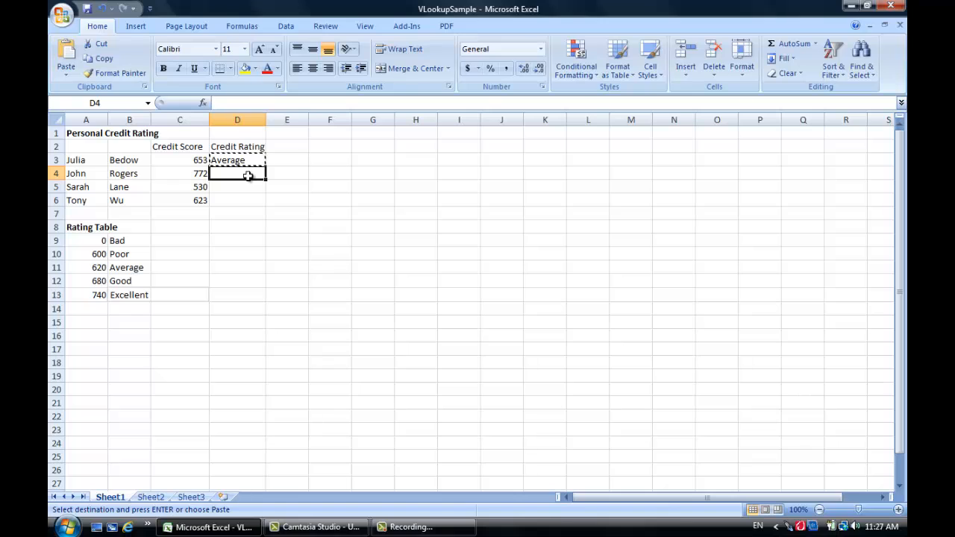
pyautogui.hotkey('ctrl', 'v')
pyautogui.click(249, 186)
pyautogui.hotkey('ctrl', 'v')
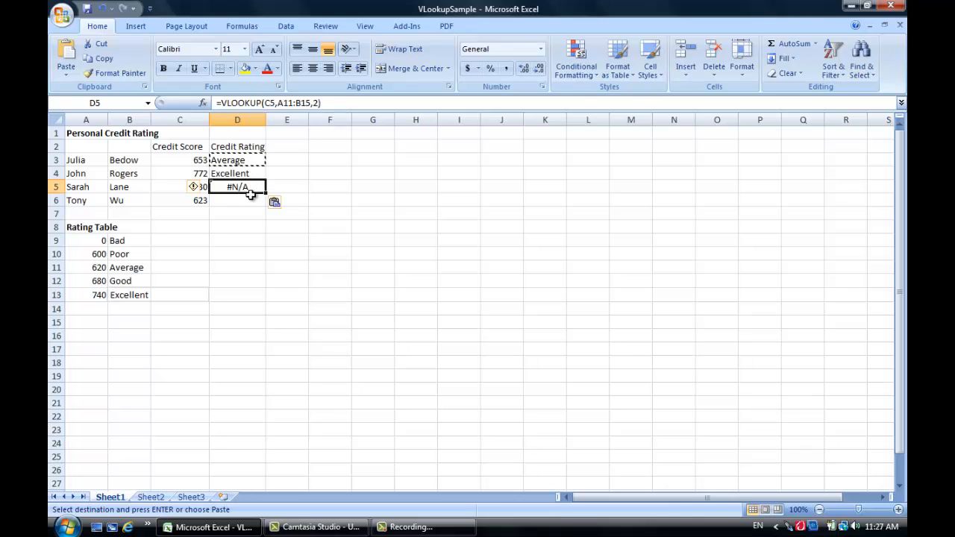
pyautogui.click(249, 199)
pyautogui.hotkey('ctrl', 'v')
# Inspect which table ranges the copied formulas in D4, D5 and D6 refer to
pyautogui.click(248, 187)
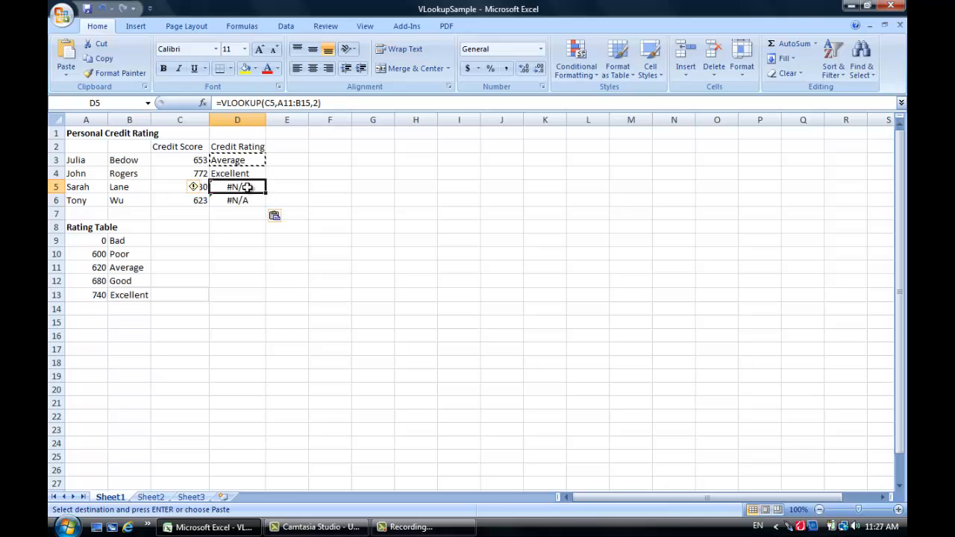
pyautogui.click(247, 174)
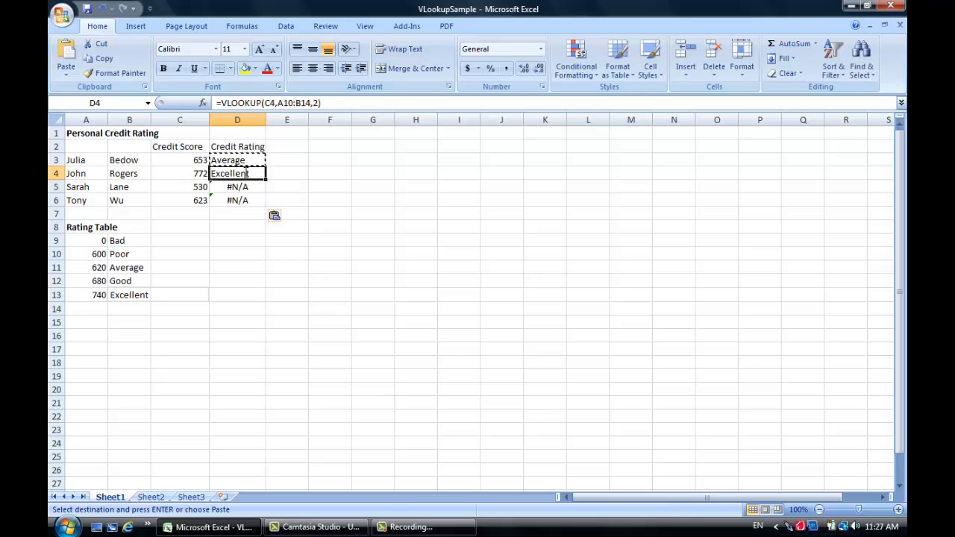
pyautogui.doubleClick(247, 173)
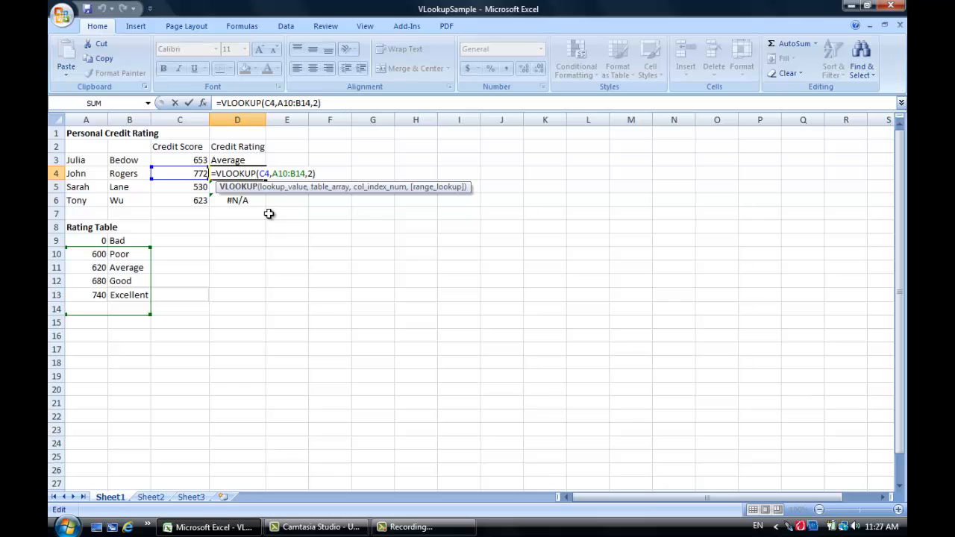
pyautogui.press('Return')
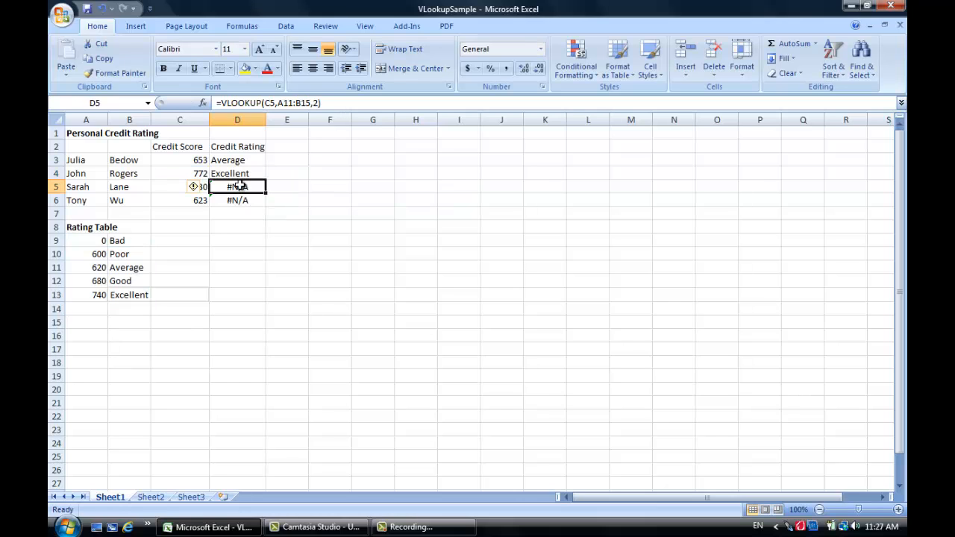
pyautogui.doubleClick(241, 187)
pyautogui.press('Return')
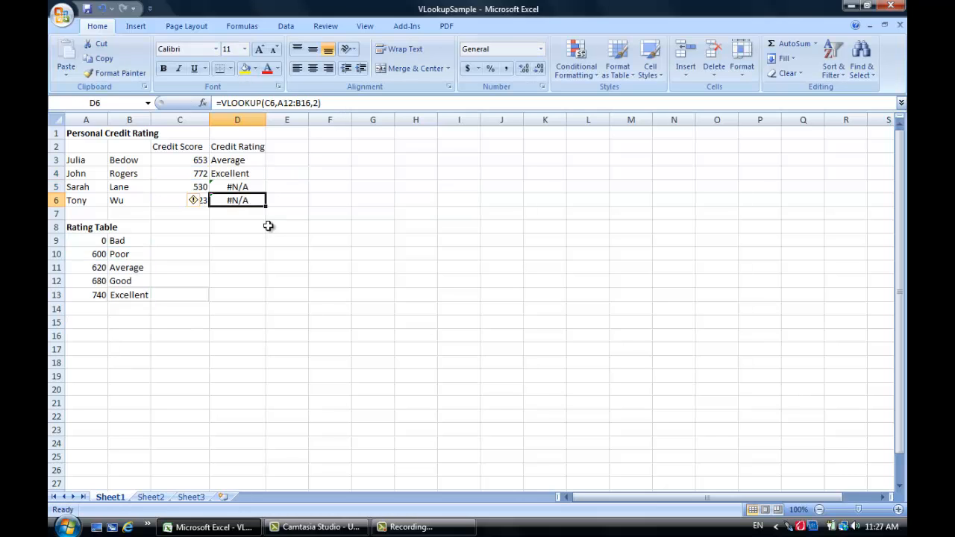
pyautogui.doubleClick(254, 206)
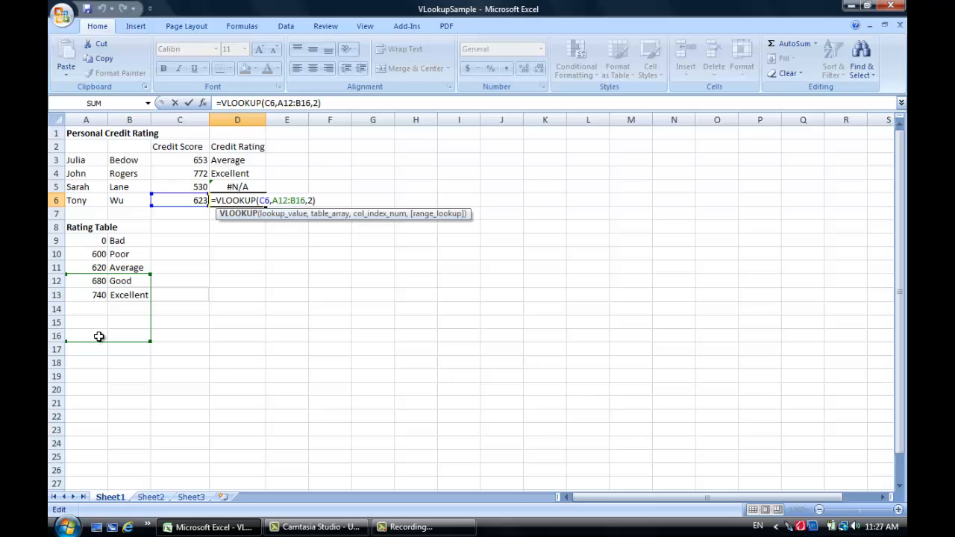
pyautogui.press('Return')
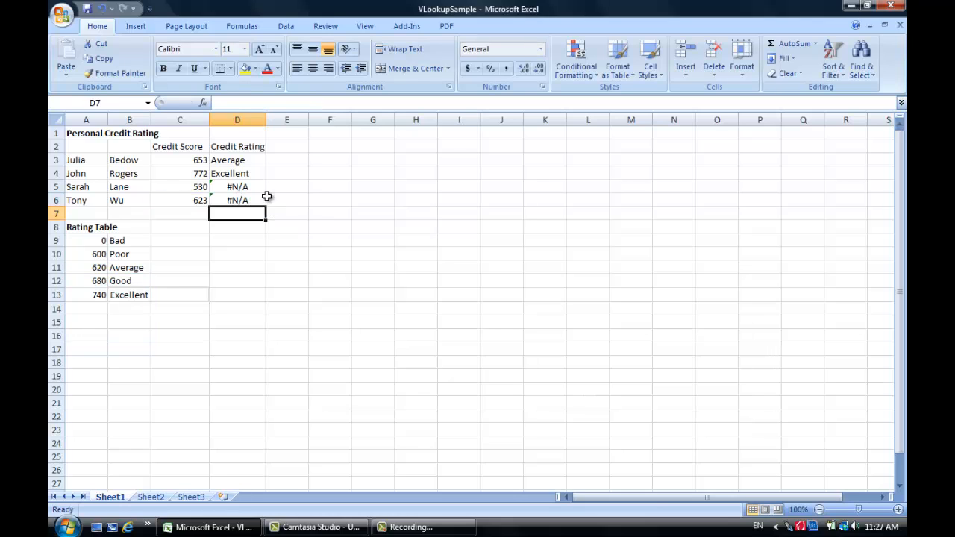
# Clear the copied formulas from cells D4:D6
pyautogui.click(233, 174)
pyautogui.moveTo(233, 174); pyautogui.dragTo(236, 200)
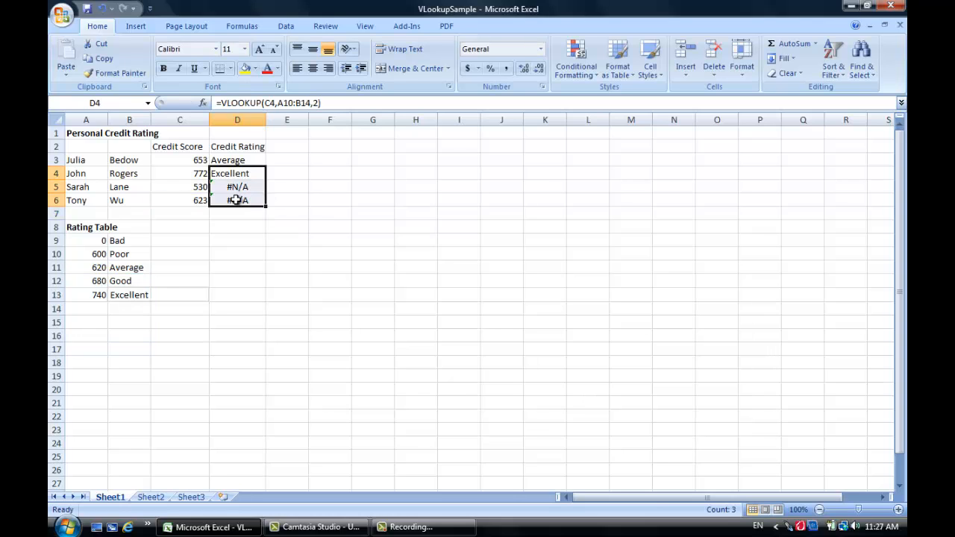
pyautogui.press('Delete')
# Make the table range in the D3 formula absolute, giving =VLOOKUP(C3,$A$9:$B$13,2), and reopen the formula to check it
pyautogui.click(228, 160)
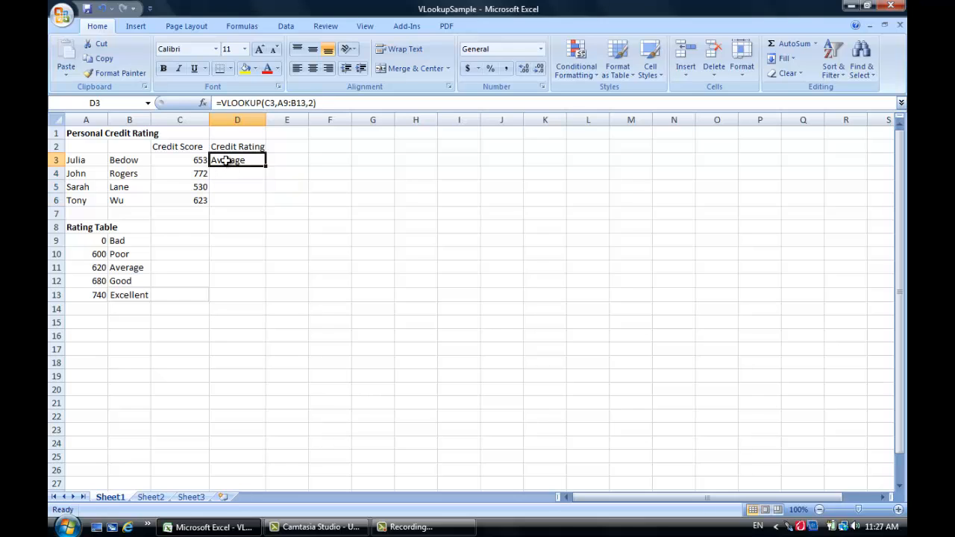
pyautogui.doubleClick(227, 159)
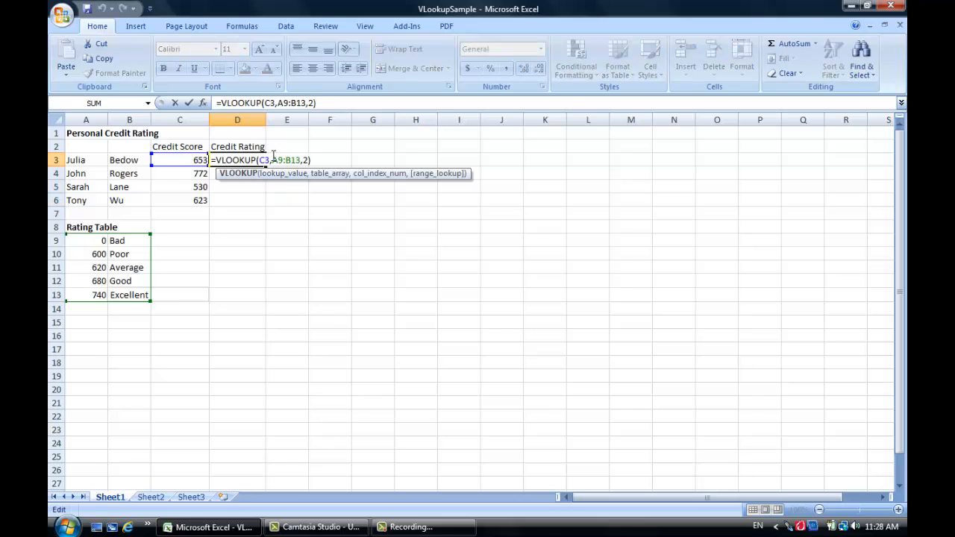
pyautogui.click(273, 159)
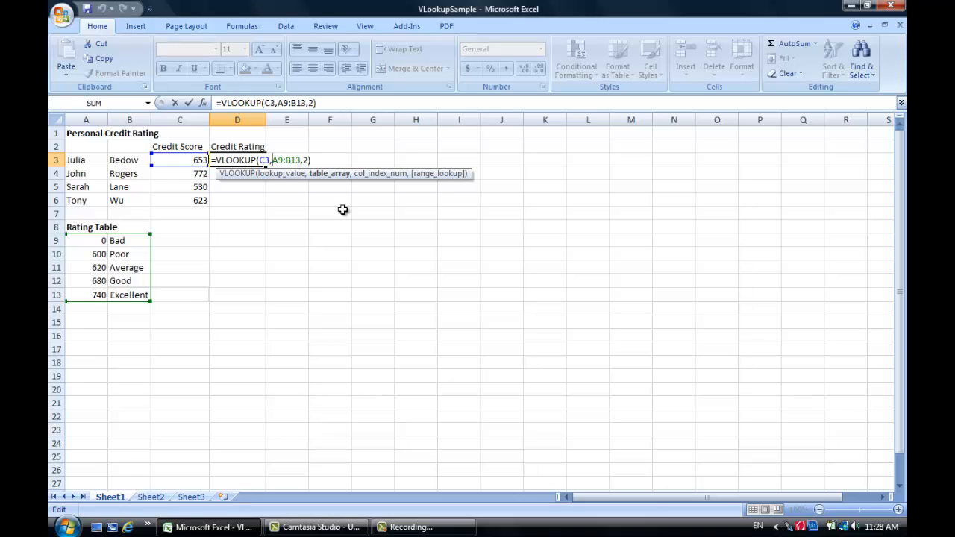
pyautogui.press('F4')
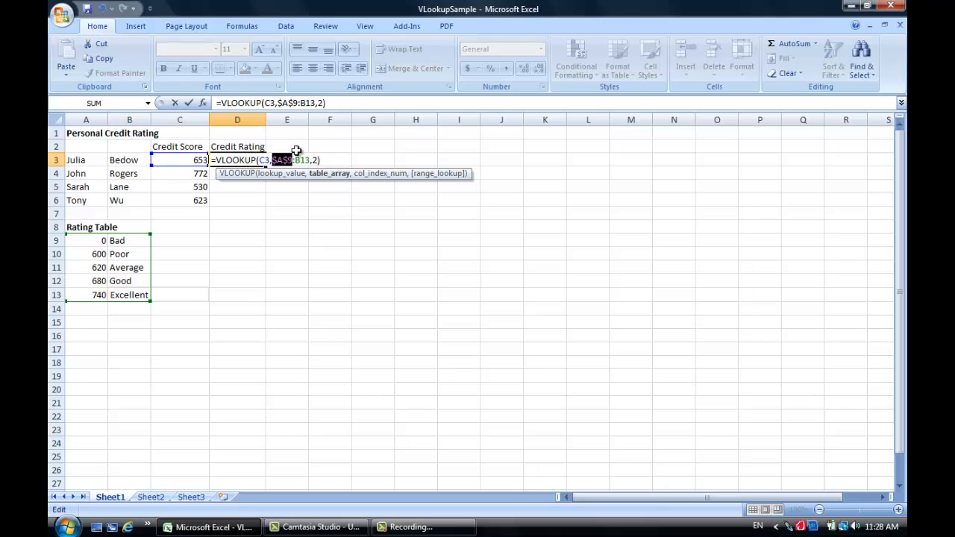
pyautogui.click(293, 159)
pyautogui.press('F4')
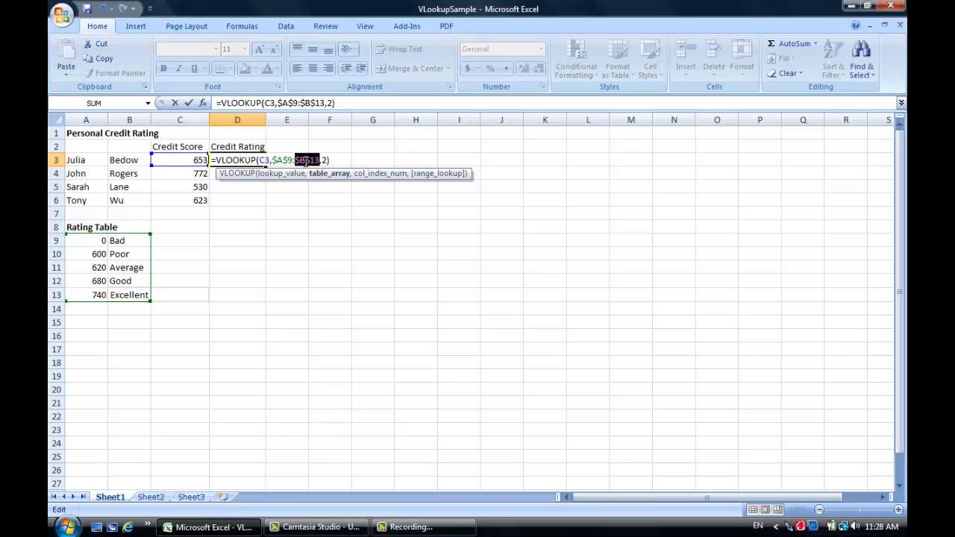
pyautogui.press('Return')
pyautogui.doubleClick(255, 160)
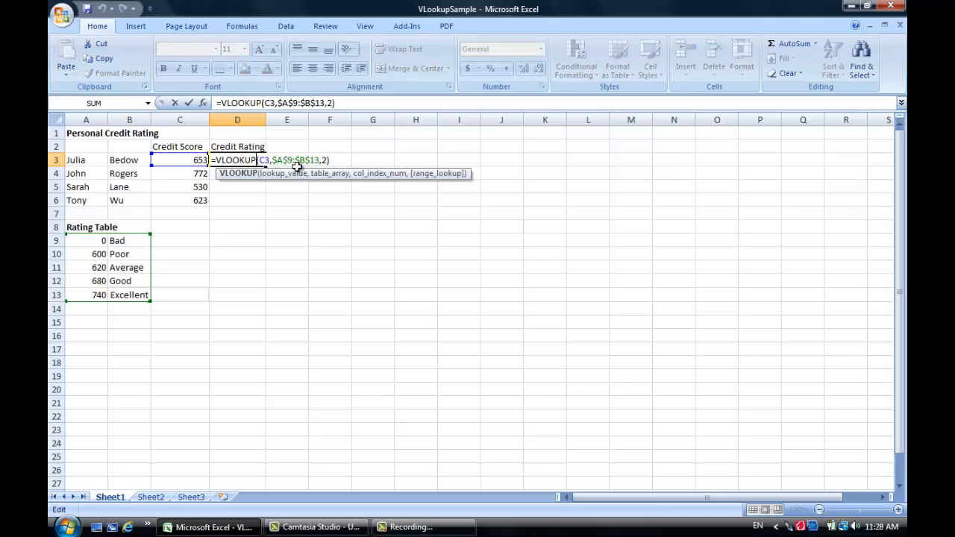
# Confirm the absolute-range formula in D3 and copy it into cells D4, D5 and D6
pyautogui.press('Return')
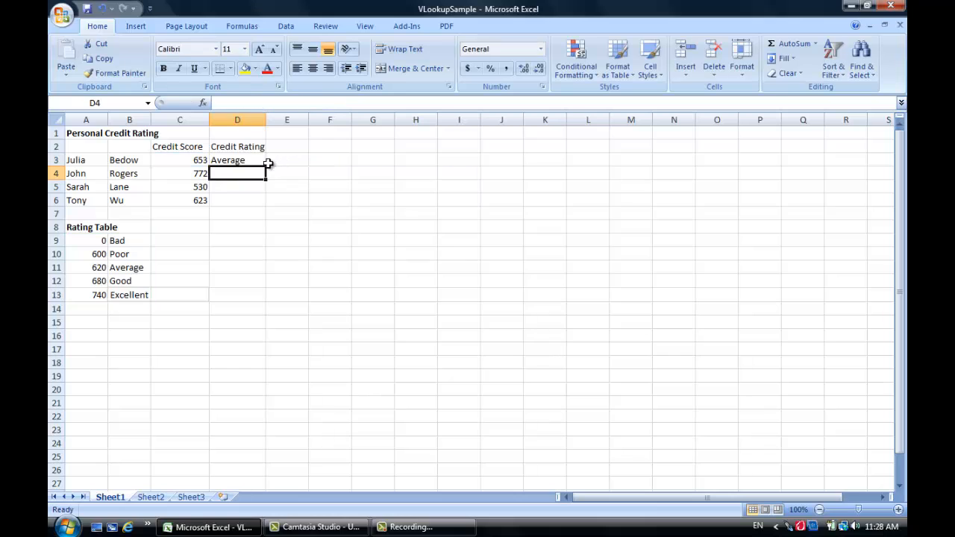
pyautogui.click(254, 161)
pyautogui.hotkey('ctrl', 'c')
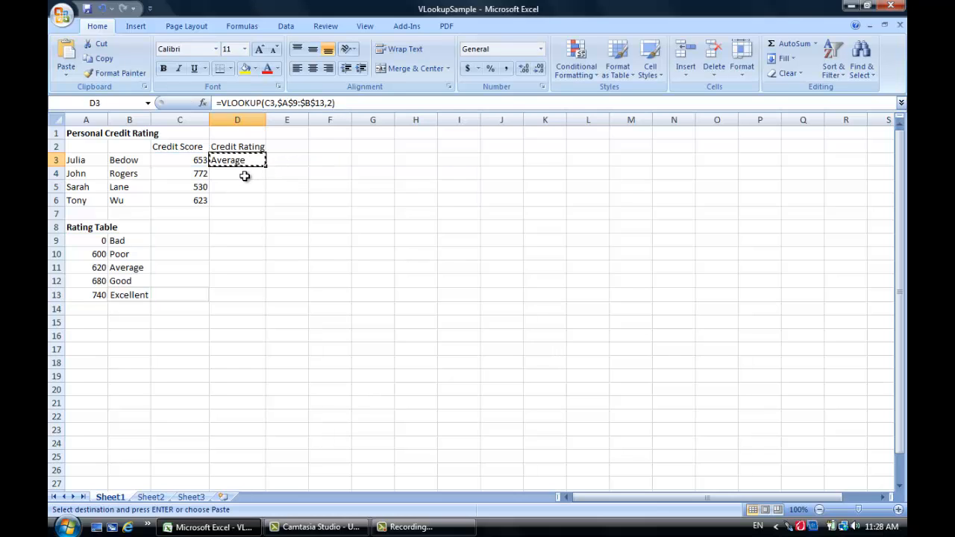
pyautogui.click(247, 177)
pyautogui.hotkey('ctrl', 'v')
pyautogui.click(251, 187)
pyautogui.hotkey('ctrl', 'v')
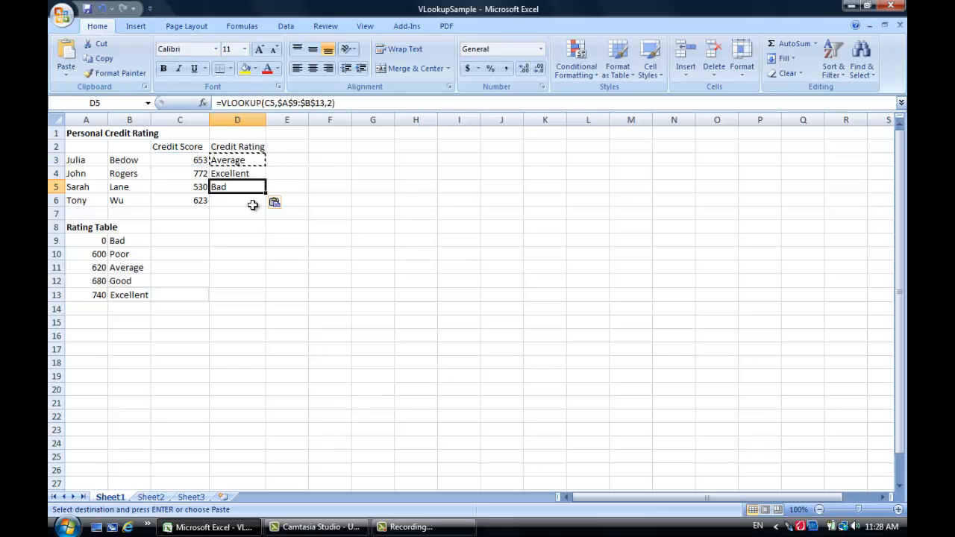
pyautogui.click(252, 203)
pyautogui.hotkey('ctrl', 'v')
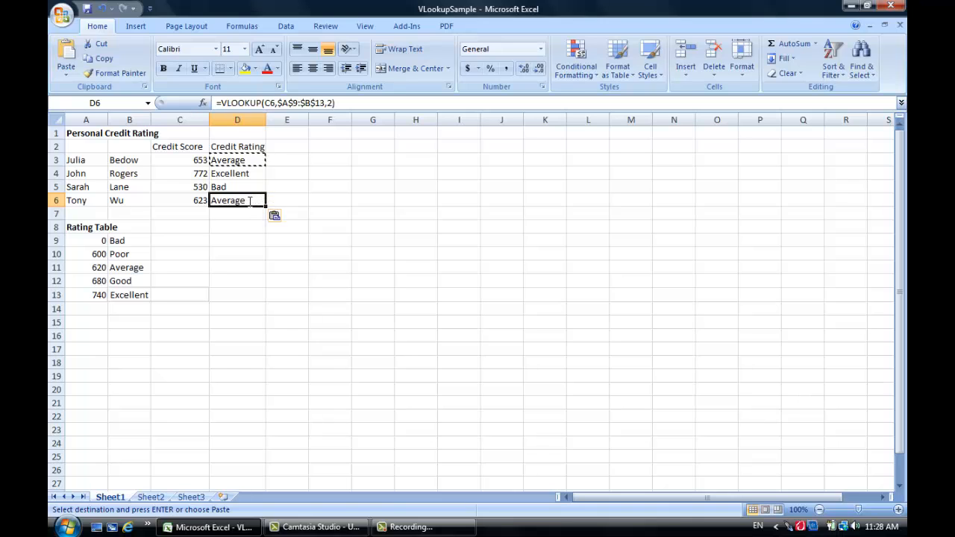
# Inspect the table ranges used by the VLOOKUP formulas in D6, D5, D4 and D3
pyautogui.doubleClick(252, 200)
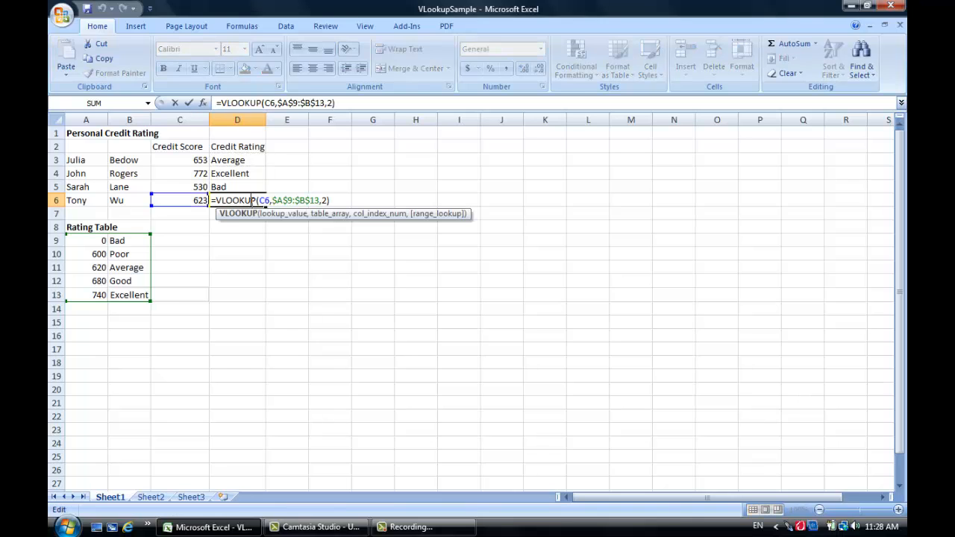
pyautogui.doubleClick(243, 186)
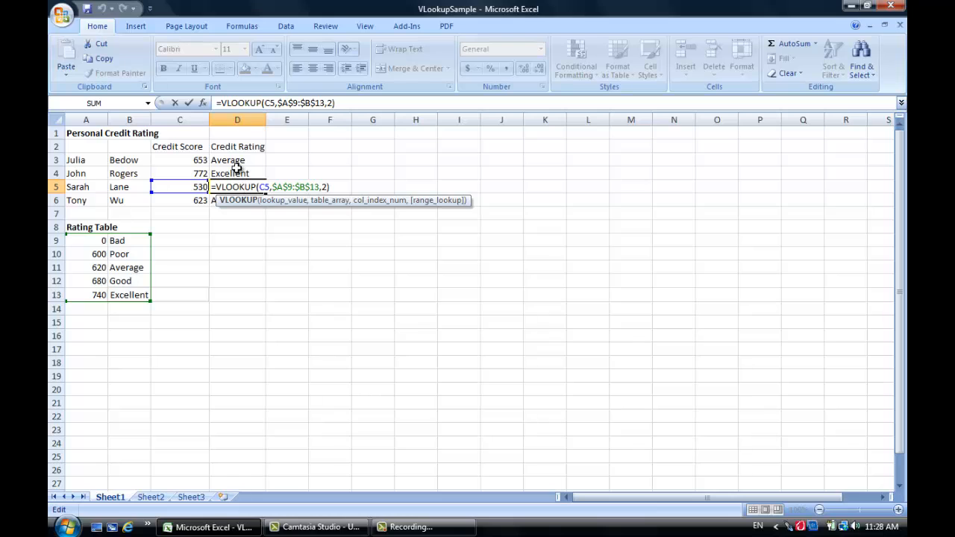
pyautogui.doubleClick(237, 173)
pyautogui.press('Return')
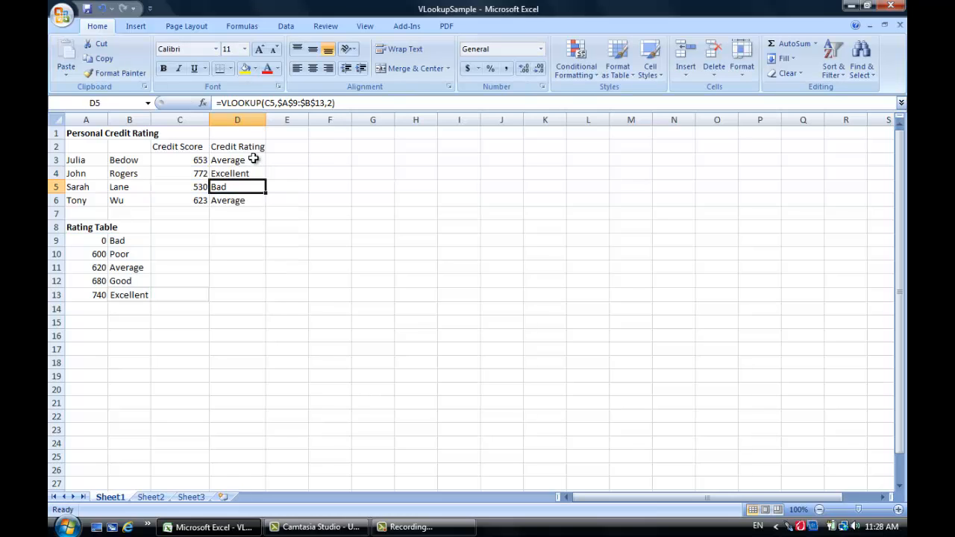
pyautogui.doubleClick(253, 160)
pyautogui.press('Return')
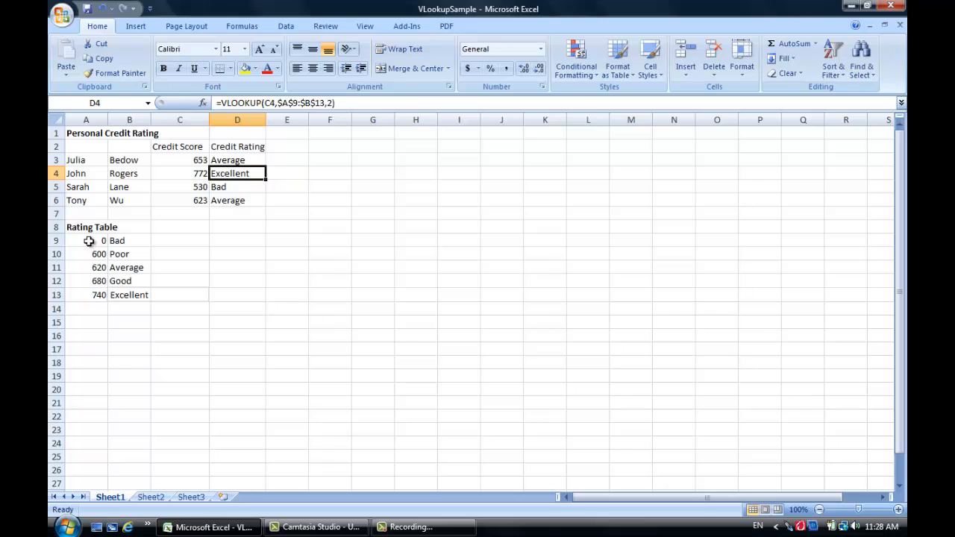
# Copy the rating table in A9:B14 to the cells starting at D9
pyautogui.moveTo(89, 241); pyautogui.dragTo(140, 304)
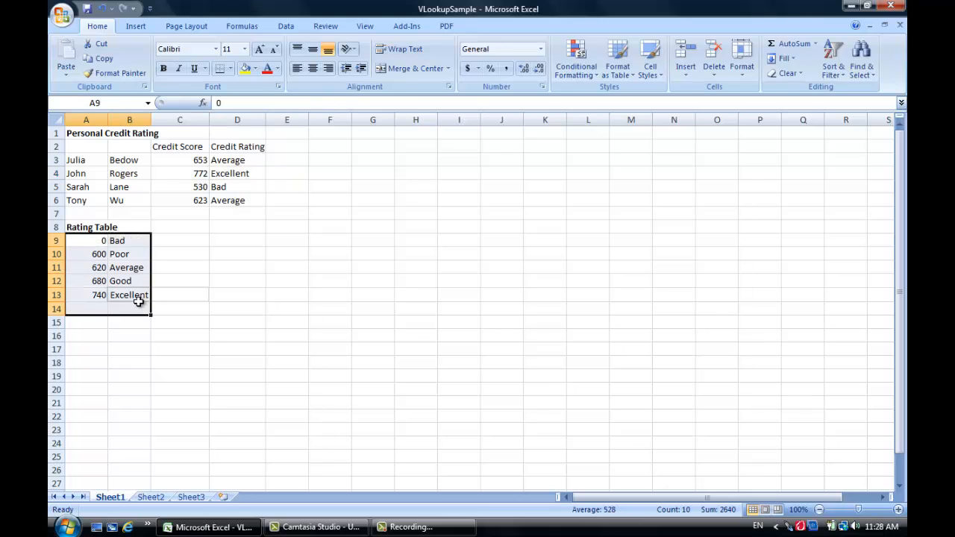
pyautogui.hotkey('ctrl', 'c')
pyautogui.click(258, 237)
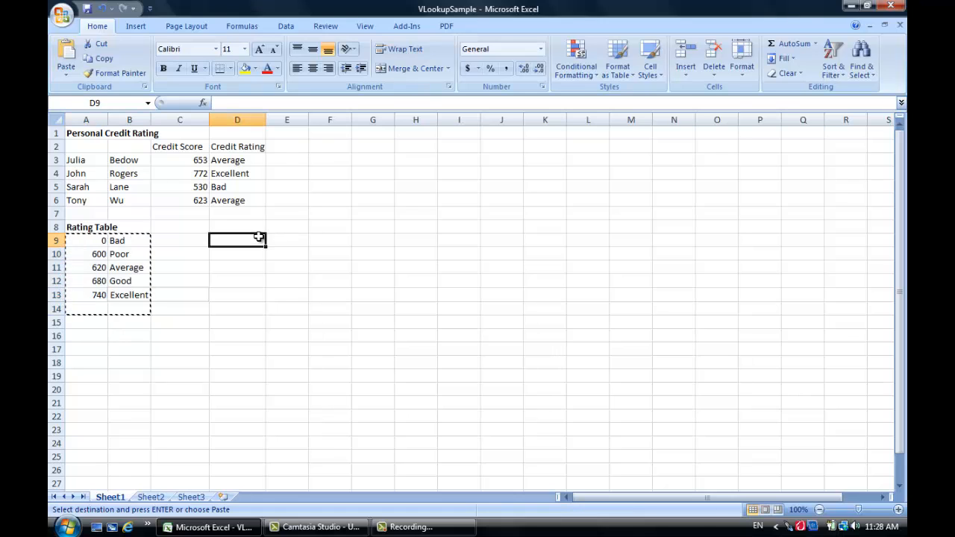
pyautogui.hotkey('ctrl', 'v')
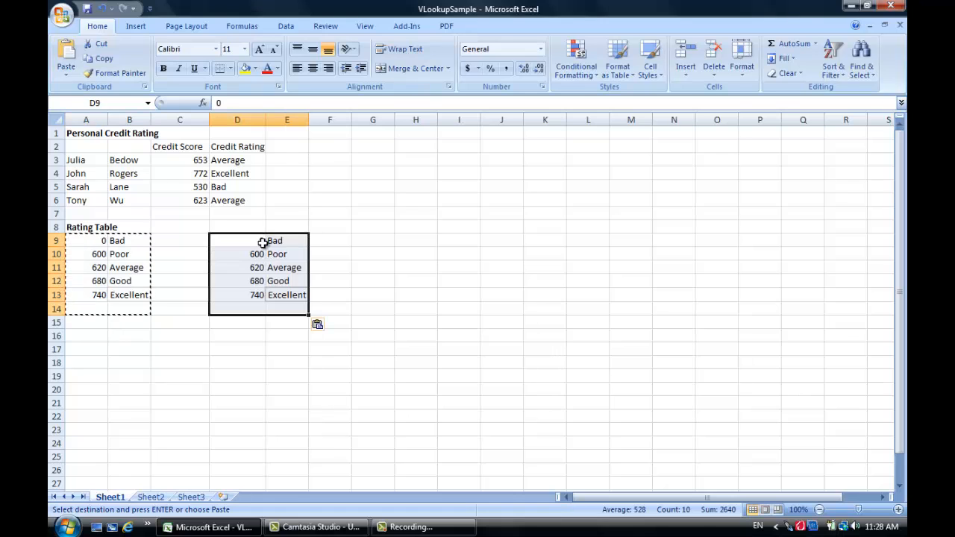
pyautogui.click(230, 275)
pyautogui.press('Escape')
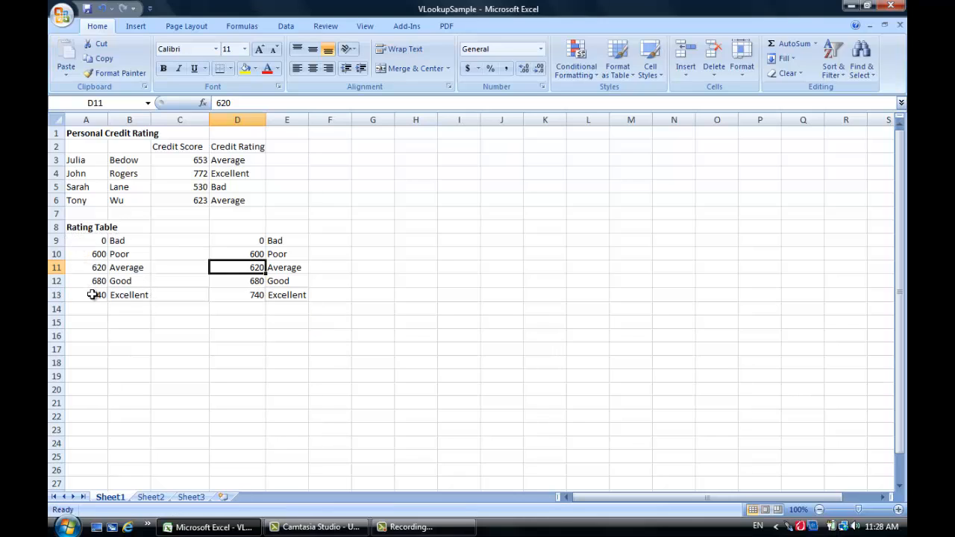
# Reorder the score thresholds in A9:A13 to descending: 740, 680, 620, 600 and 0
pyautogui.click(89, 241)
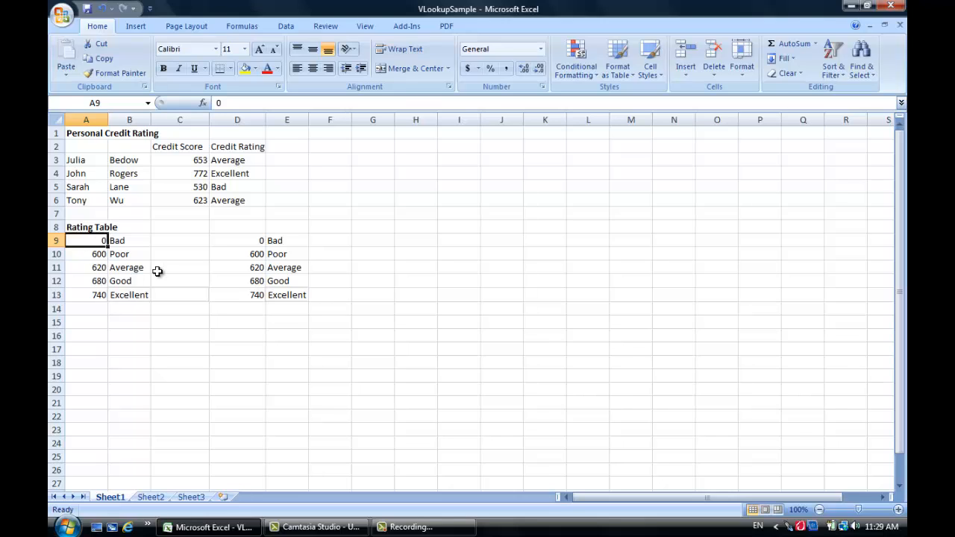
pyautogui.write('740')
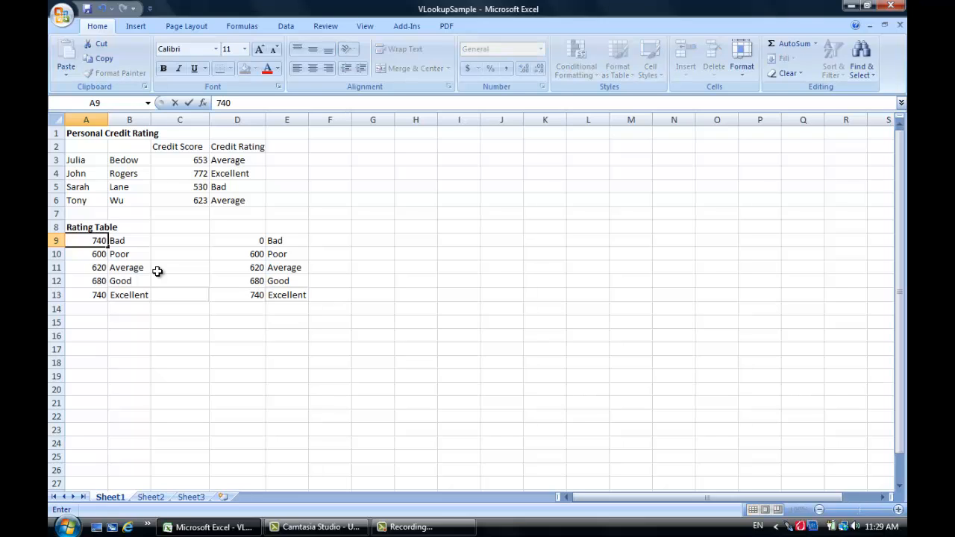
pyautogui.press('Return')
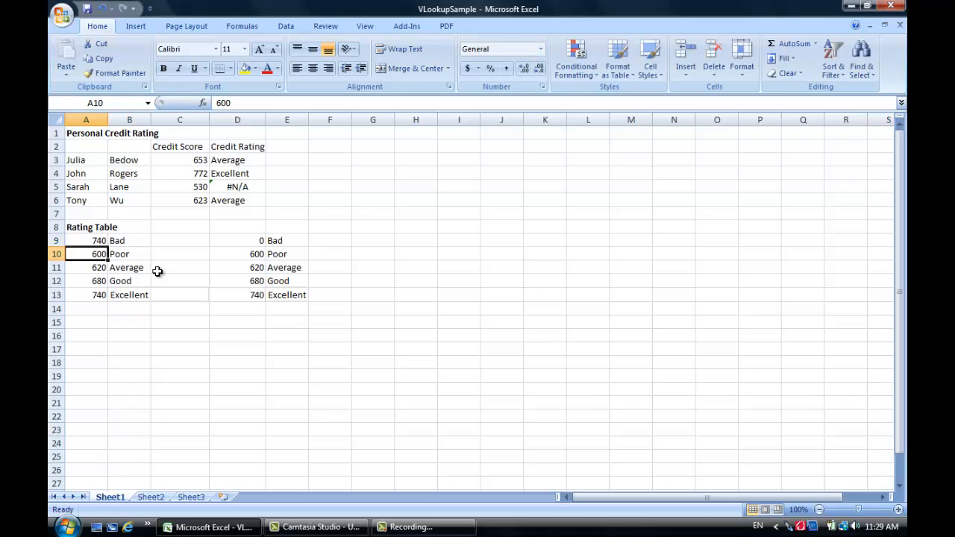
pyautogui.write('680')
pyautogui.press('Return')
pyautogui.press('Return')
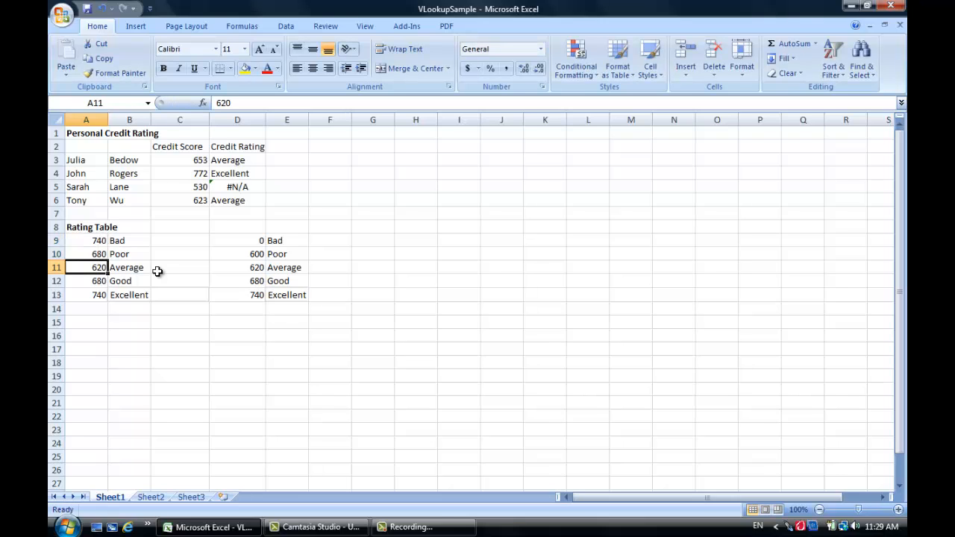
pyautogui.write('600')
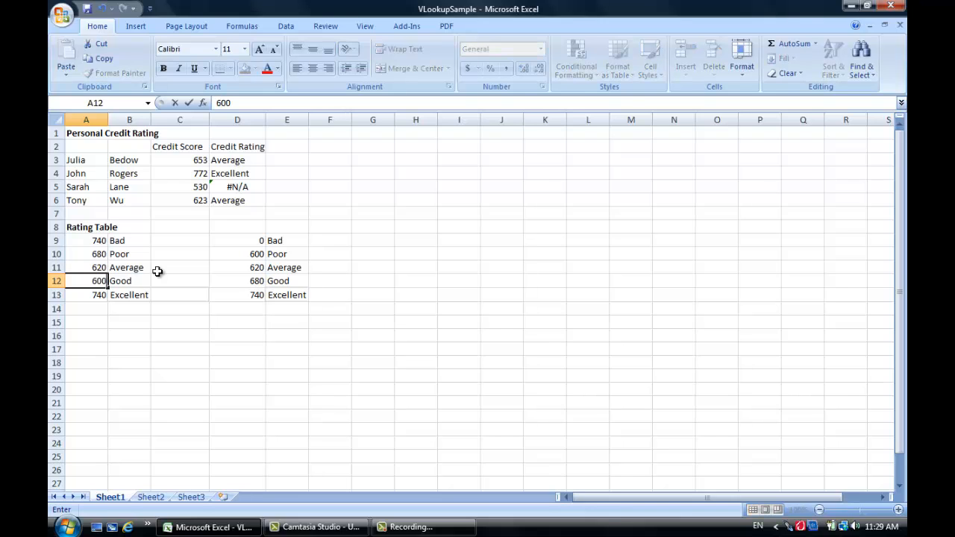
pyautogui.press('Return')
pyautogui.write('0')
pyautogui.press('Return')
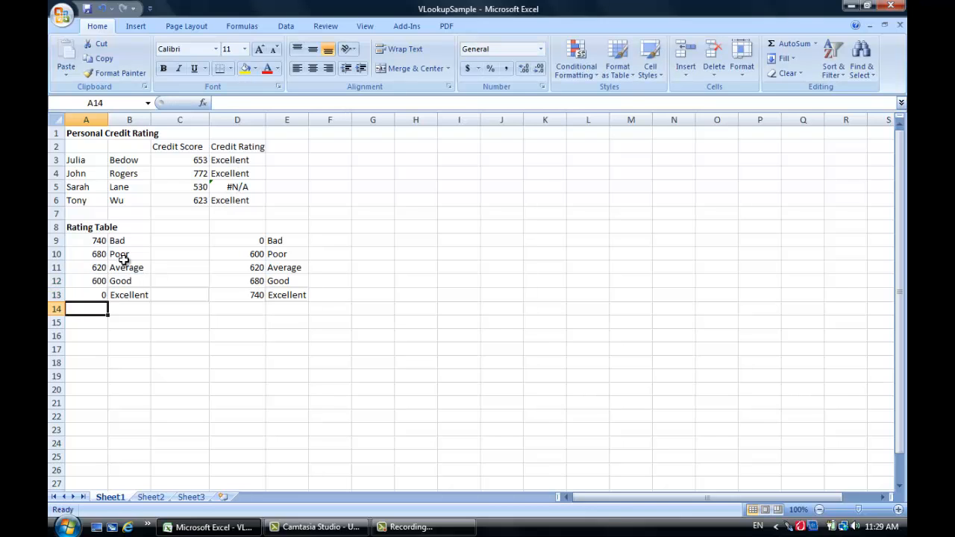
# Reverse the rating labels in B9:B13 to Excellent, Good, Average, Poor and Bad to match the descending thresholds
pyautogui.click(120, 241)
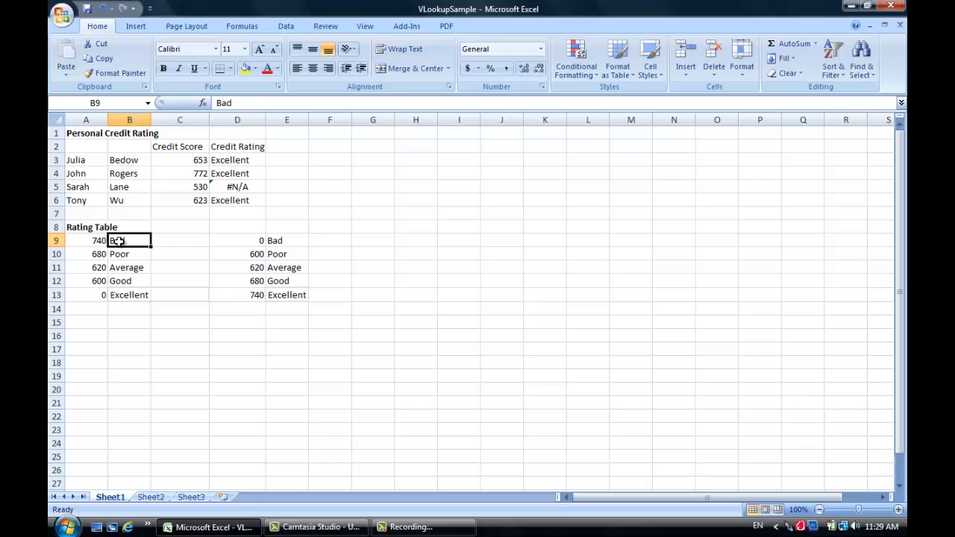
pyautogui.write('Excellent')
pyautogui.press('Return')
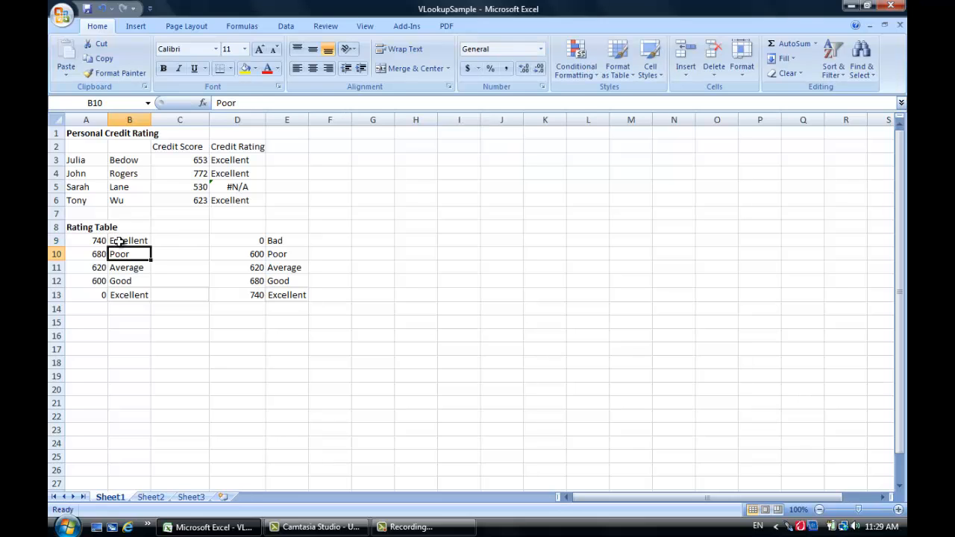
pyautogui.write('Good')
pyautogui.press('Return')
pyautogui.press('Return')
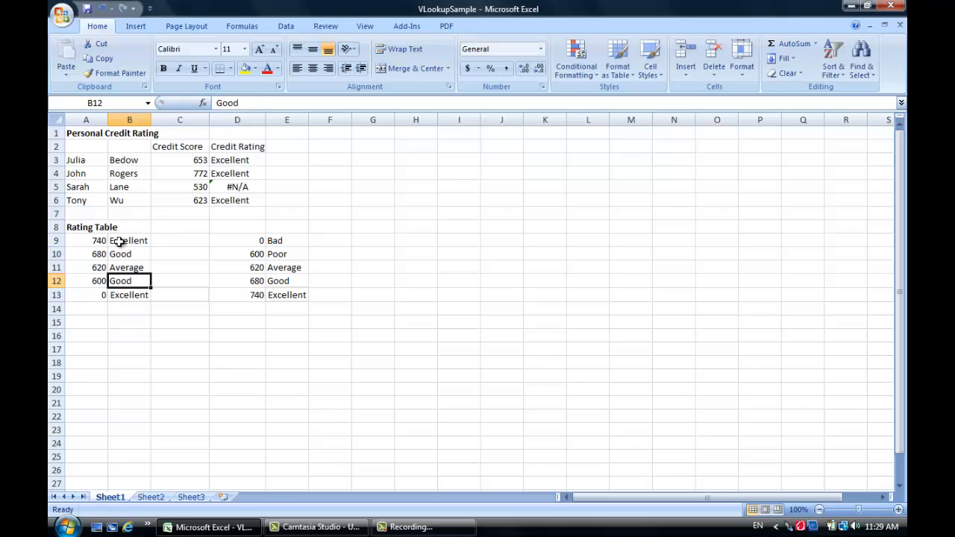
pyautogui.write('P')
pyautogui.press('Return')
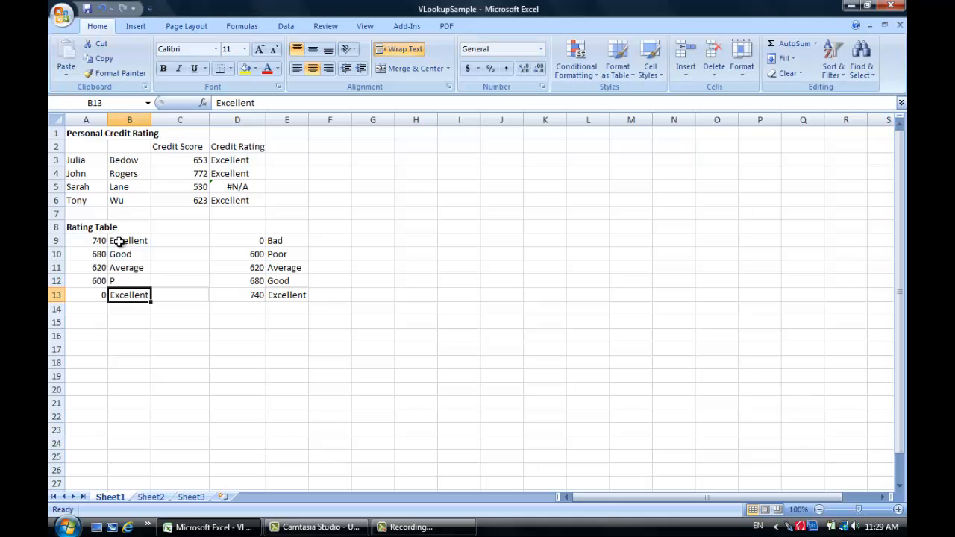
pyautogui.press('Up')
pyautogui.write('Poor')
pyautogui.press('Return')
pyautogui.write('Bad')
pyautogui.press('Return')
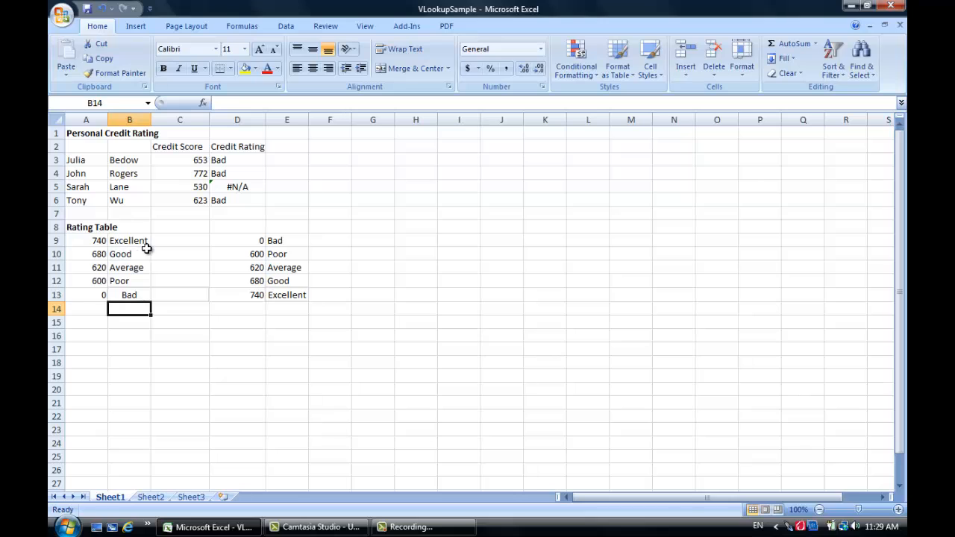
# Check the D3 formula and its table range against the descending rating table
pyautogui.moveTo(146, 248); pyautogui.dragTo(208, 181)
pyautogui.click(238, 160)
pyautogui.doubleClick(240, 159)
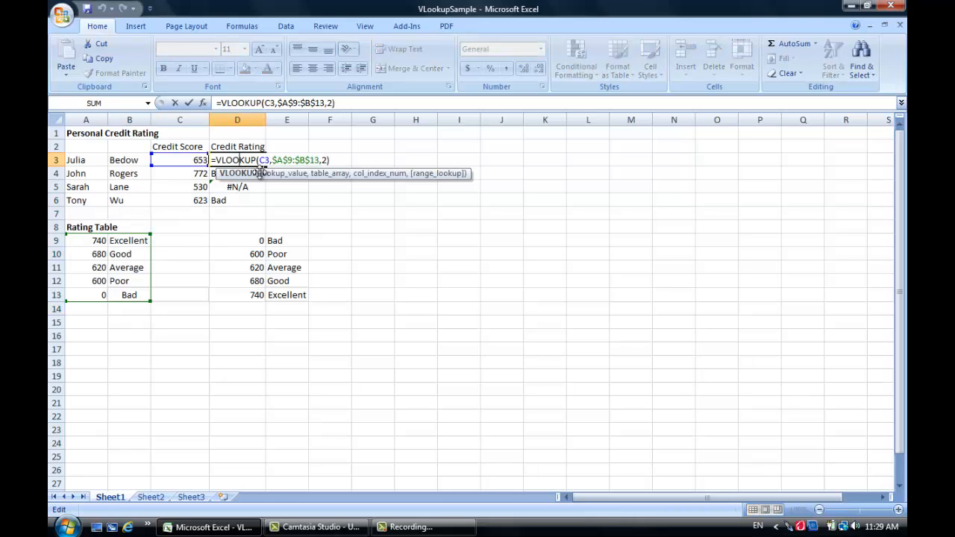
pyautogui.press('Return')
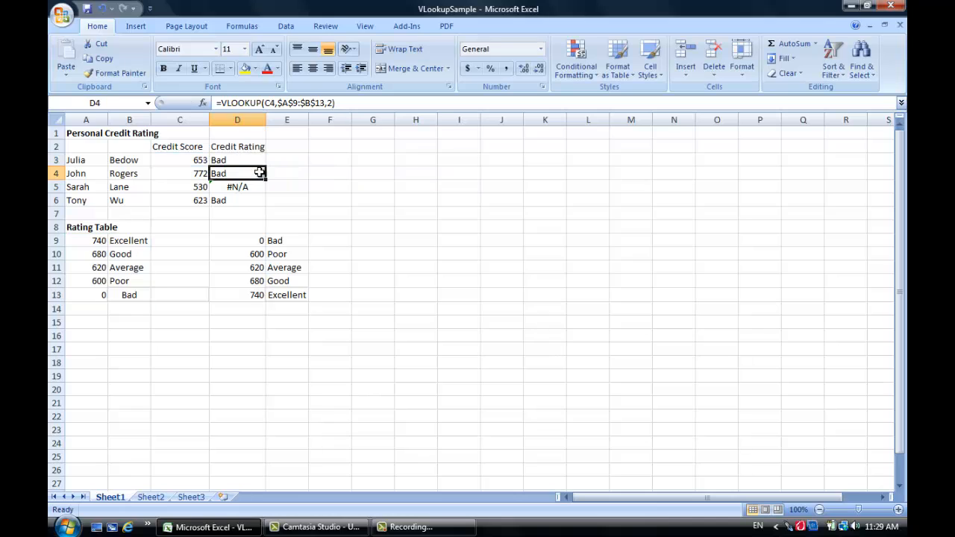
# Move the ascending table copy from D9:E13 back over the rating table at A9
pyautogui.click(254, 239)
pyautogui.moveTo(253, 238); pyautogui.dragTo(294, 294)
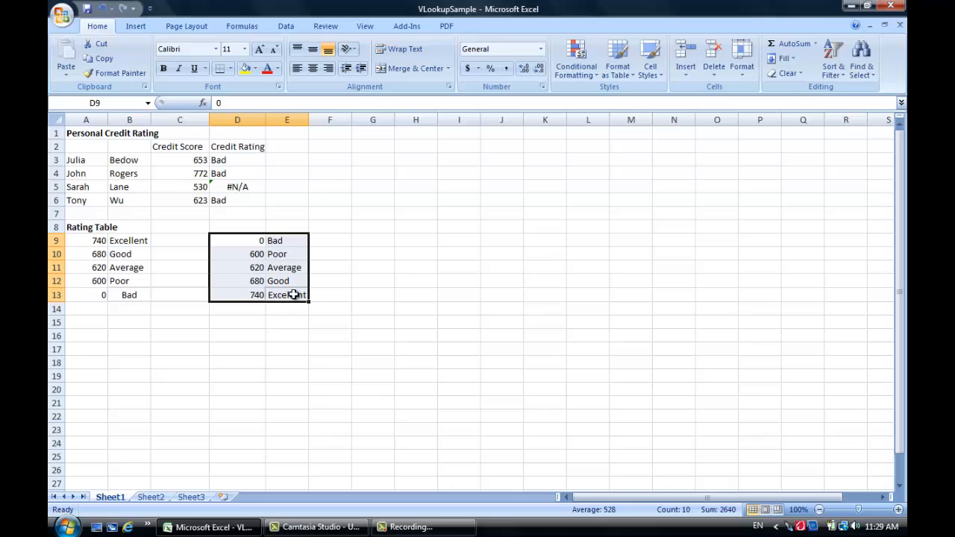
pyautogui.hotkey('ctrl', 'c')
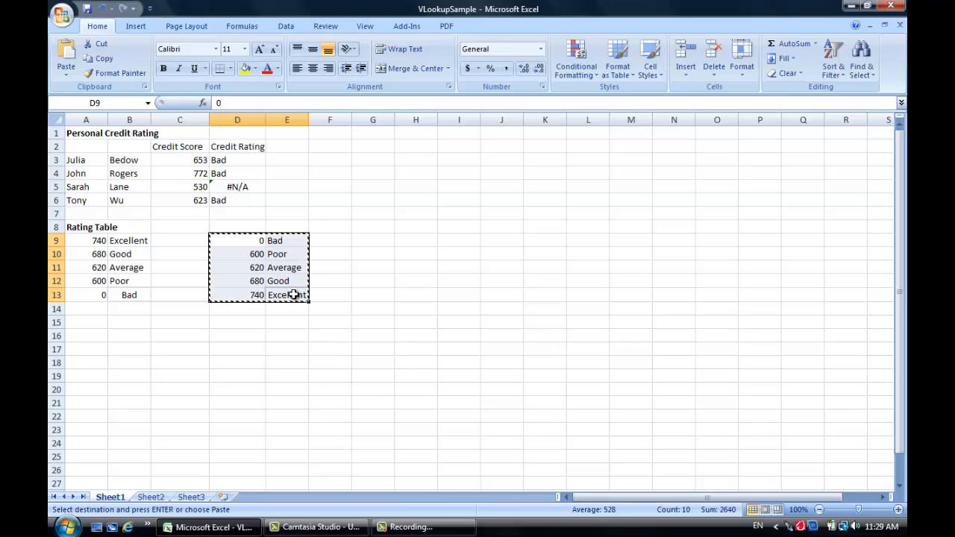
pyautogui.click(89, 241)
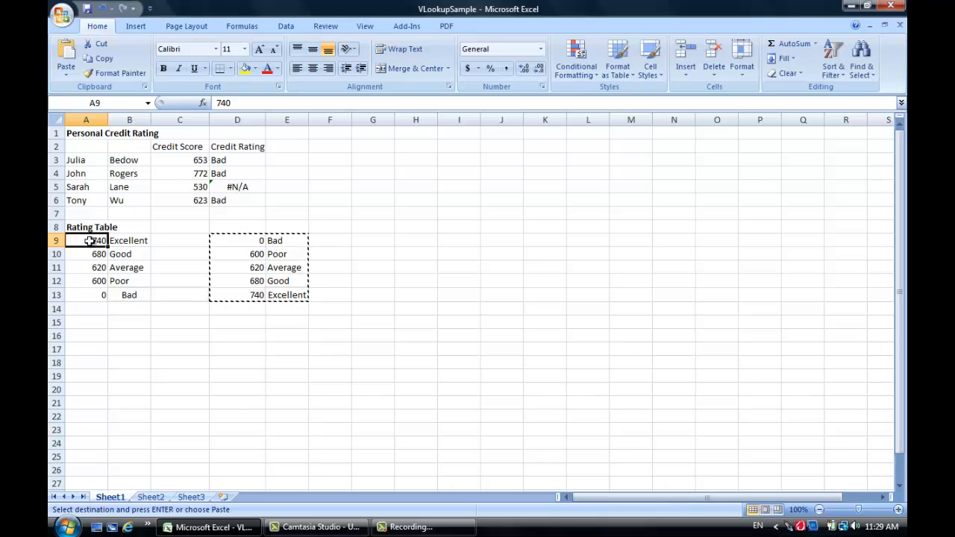
pyautogui.press('Return')
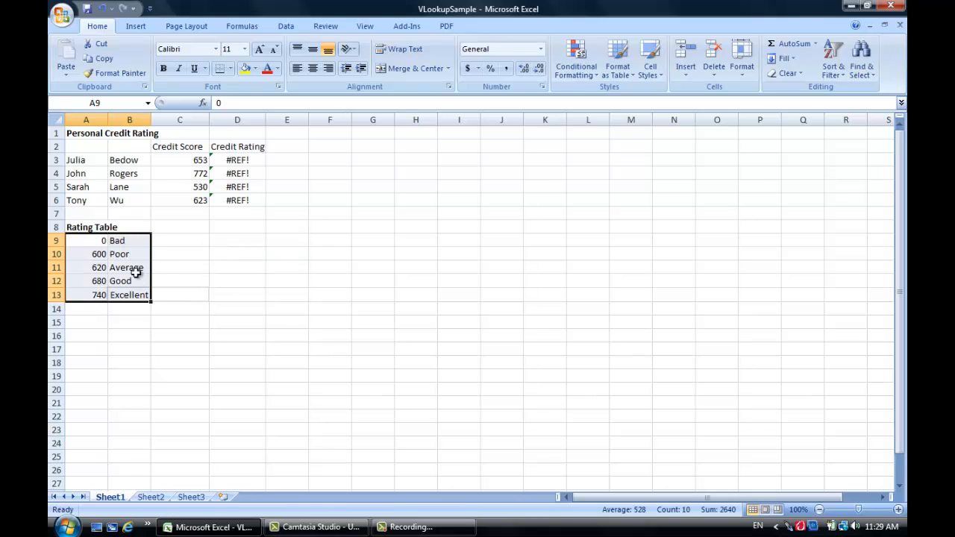
pyautogui.click(186, 292)
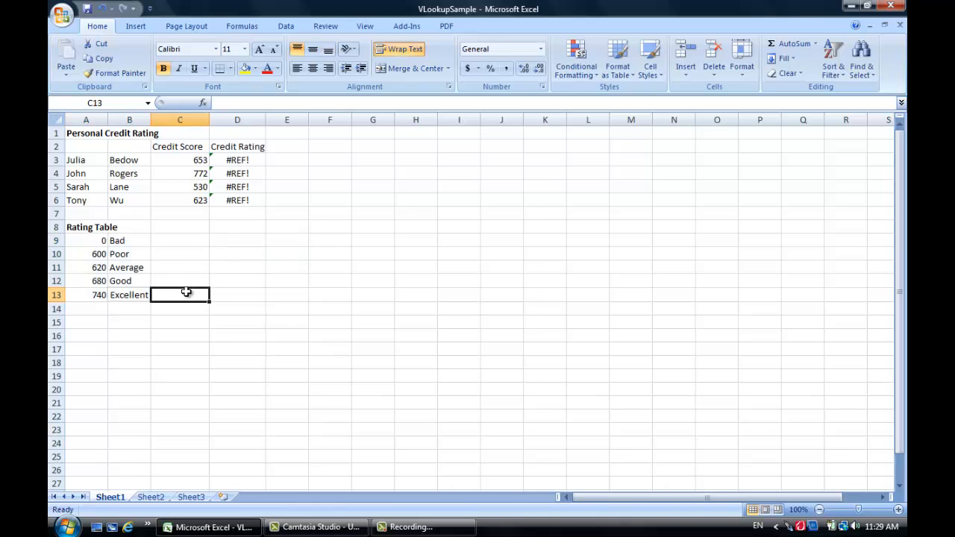
# Replace the #REF! argument in the D3 VLOOKUP formula with the rating table range A9:B13
pyautogui.click(236, 159)
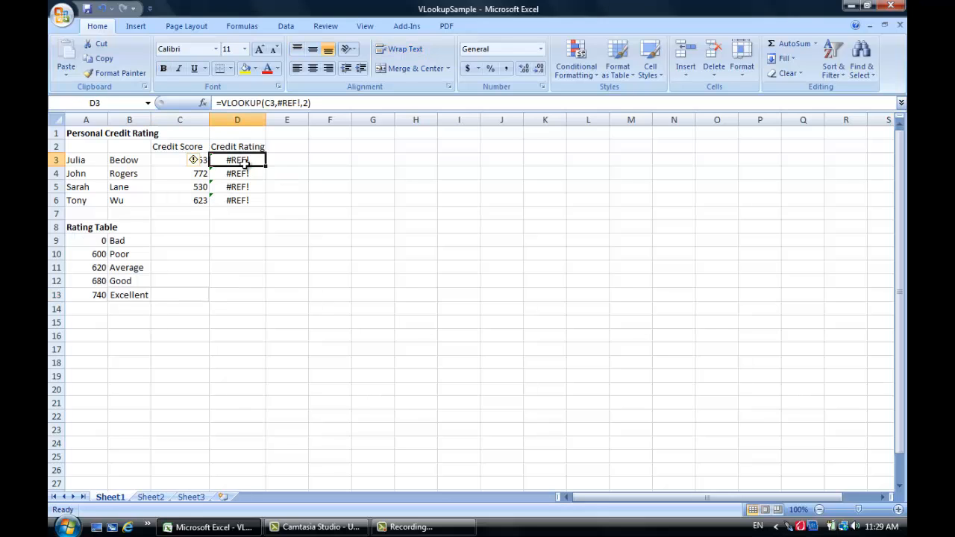
pyautogui.doubleClick(235, 160)
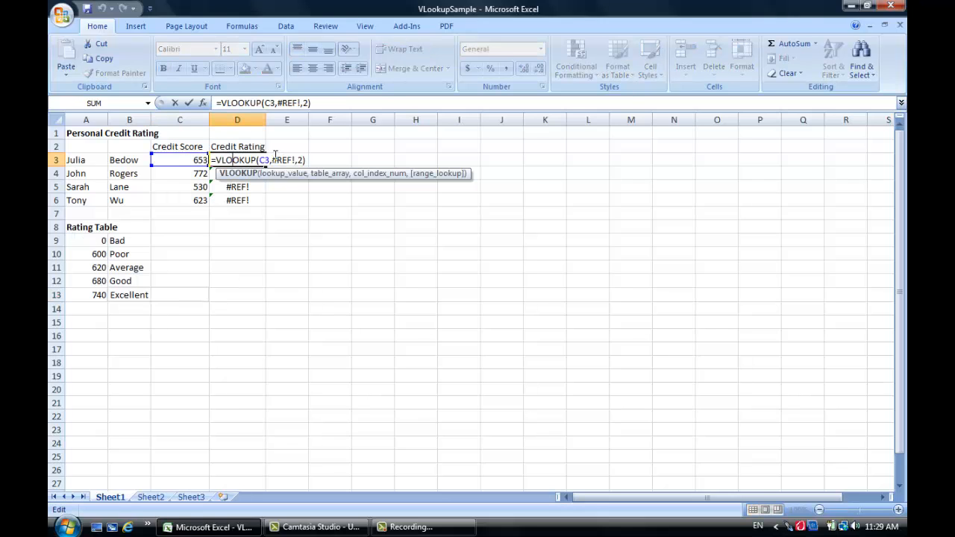
pyautogui.moveTo(273, 158); pyautogui.dragTo(292, 154)
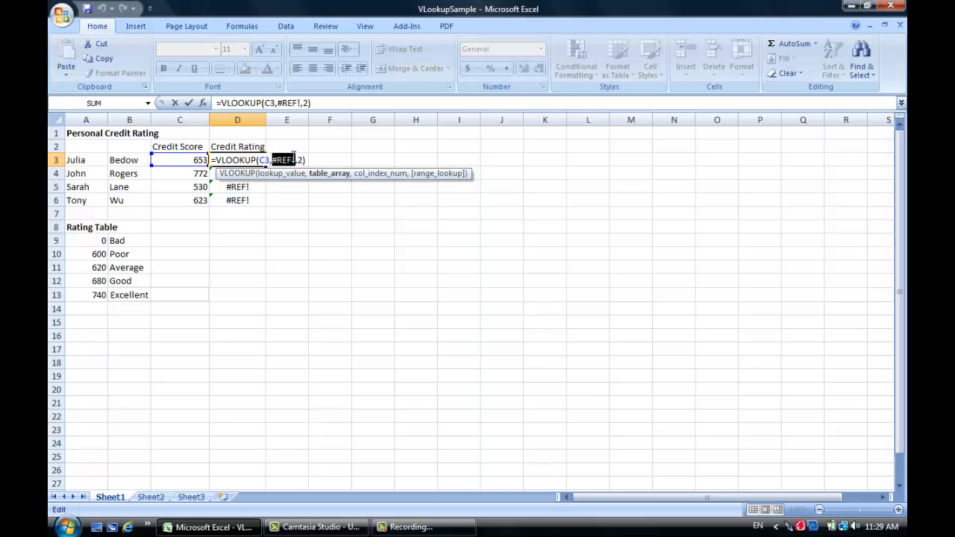
pyautogui.press('BackSpace')
pyautogui.click(84, 242)
pyautogui.moveTo(84, 242); pyautogui.dragTo(128, 294)
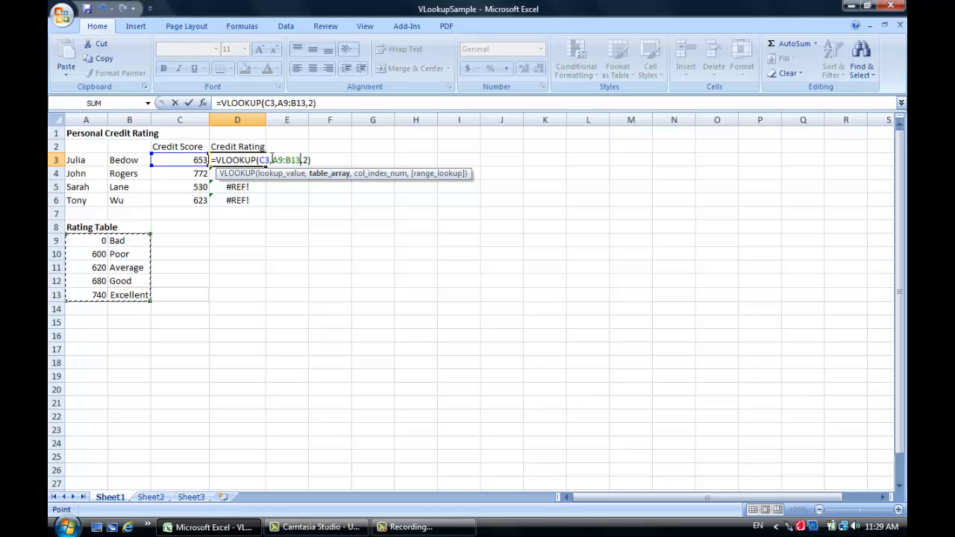
# Make both ends of the D3 table range absolute, giving =VLOOKUP(C3,$A$9:$B$13,2)
pyautogui.click(270, 159)
pyautogui.click(274, 159)
pyautogui.press('F4')
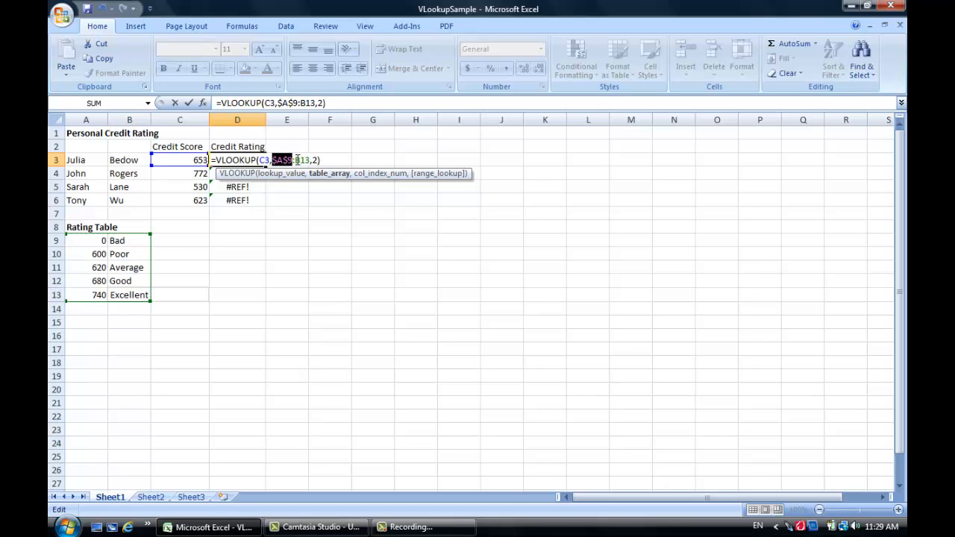
pyautogui.click(306, 160)
pyautogui.press('F4')
pyautogui.press('Return')
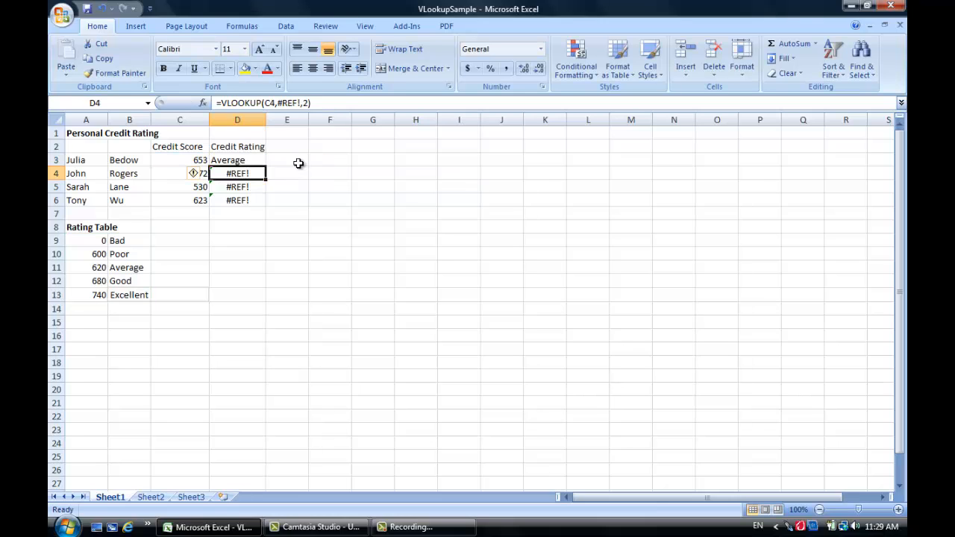
# Fill the repaired VLOOKUP formula from D3 down through D6
pyautogui.click(257, 159)
pyautogui.moveTo(266, 167); pyautogui.dragTo(262, 206)
pyautogui.click(302, 202)
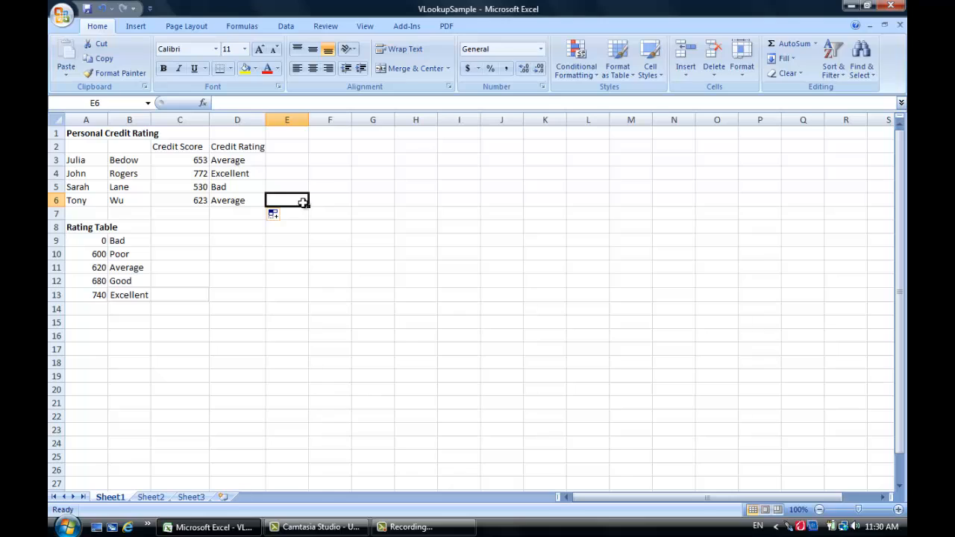
pyautogui.click(338, 225)
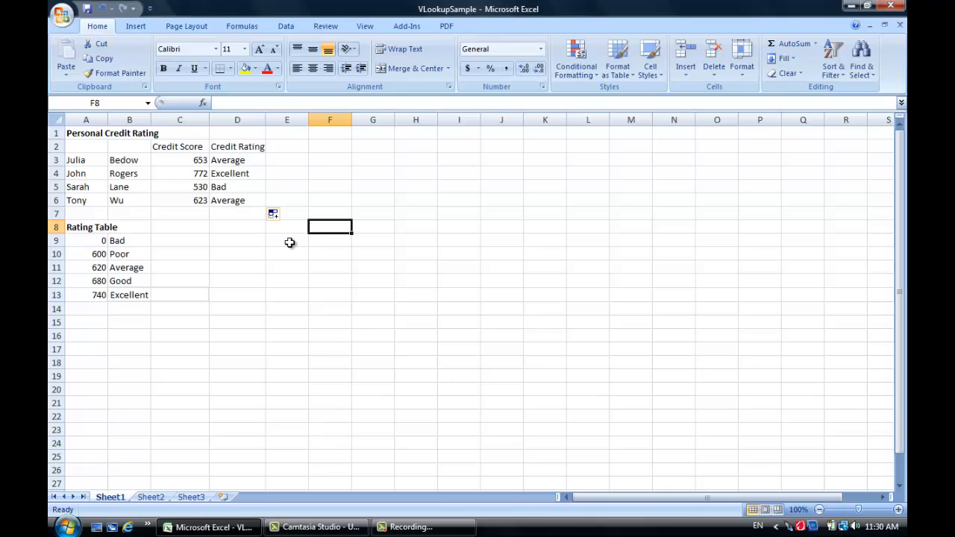
pyautogui.click(411, 527)
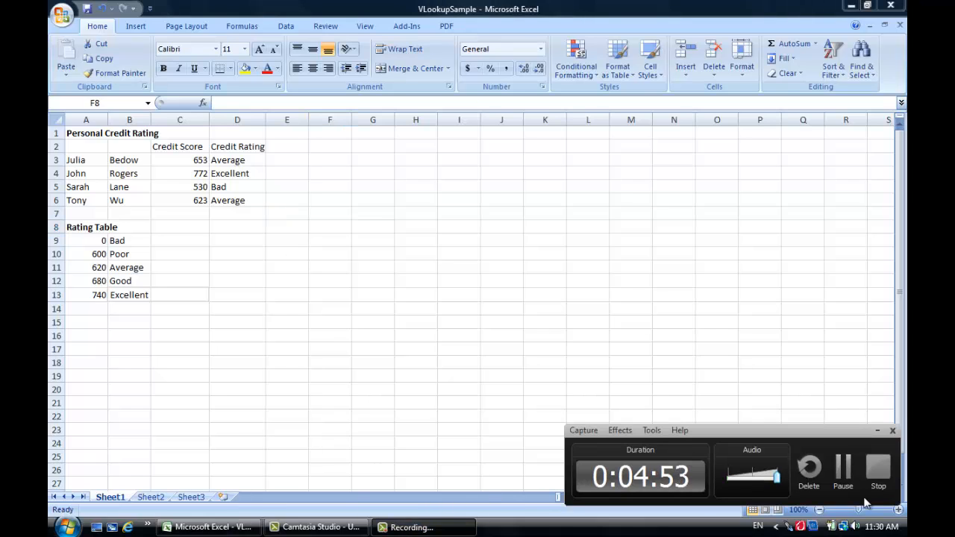